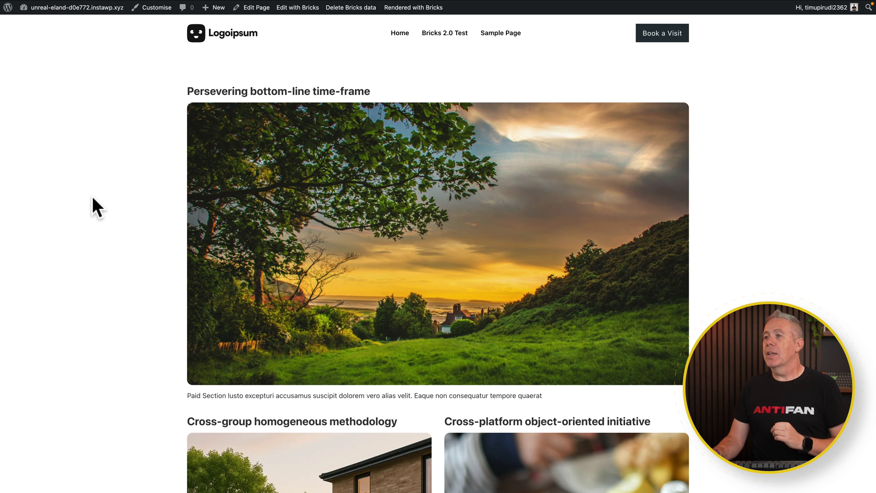
Examine the finished post card grid on the front end and the uneven card grid on the Learn Bricks Builder site
scroll(92, 196, "down", 3)
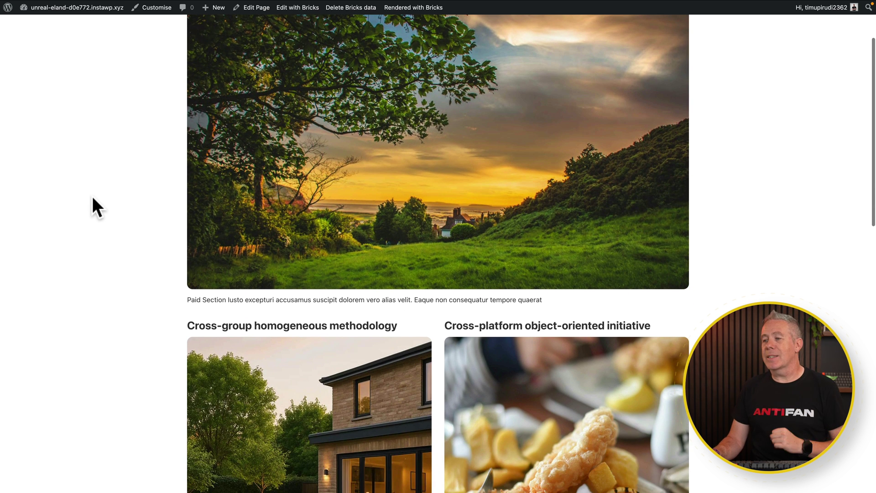
scroll(92, 197, "down", 10)
scroll(92, 196, "down", 9)
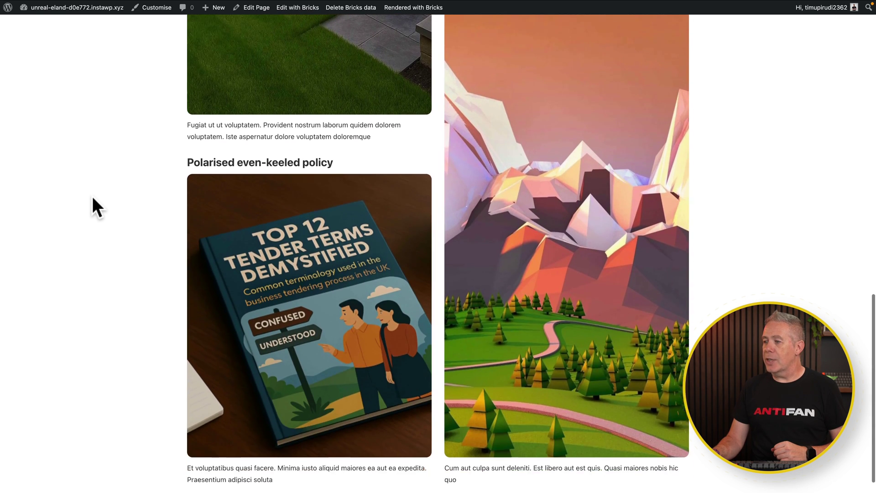
scroll(92, 196, "up", 5)
scroll(92, 196, "up", 7)
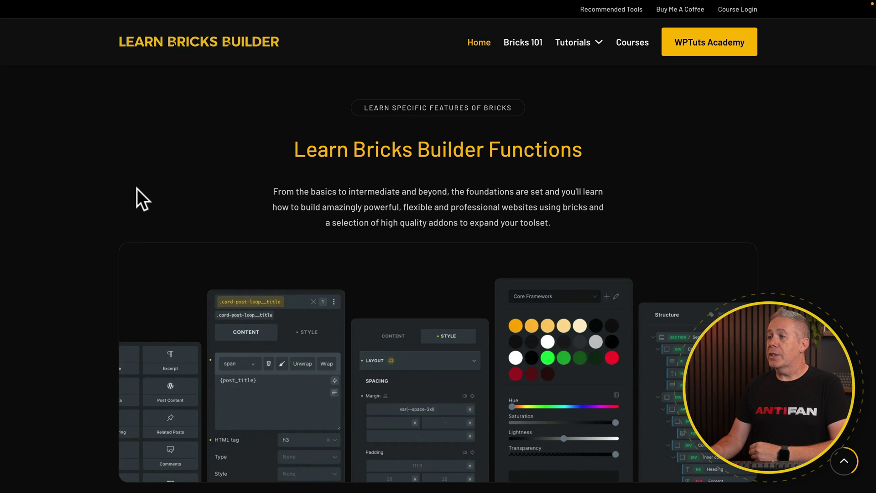
scroll(58, 248, "down", 5)
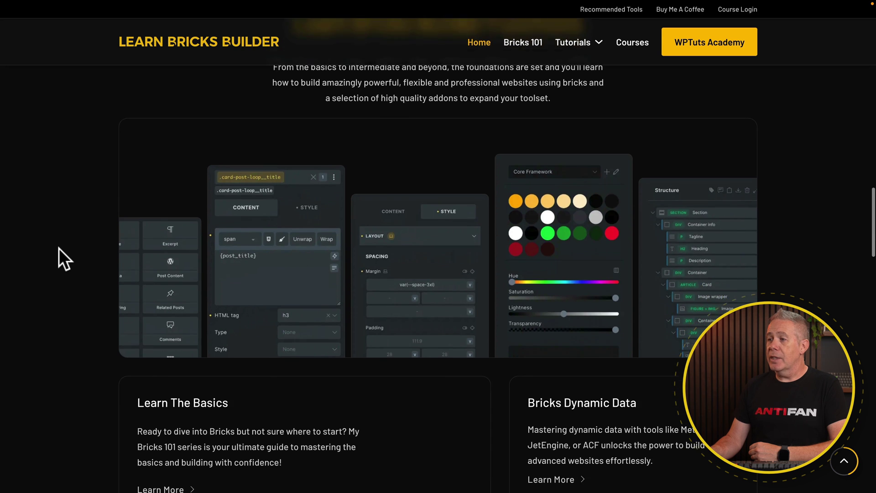
scroll(59, 248, "down", 8)
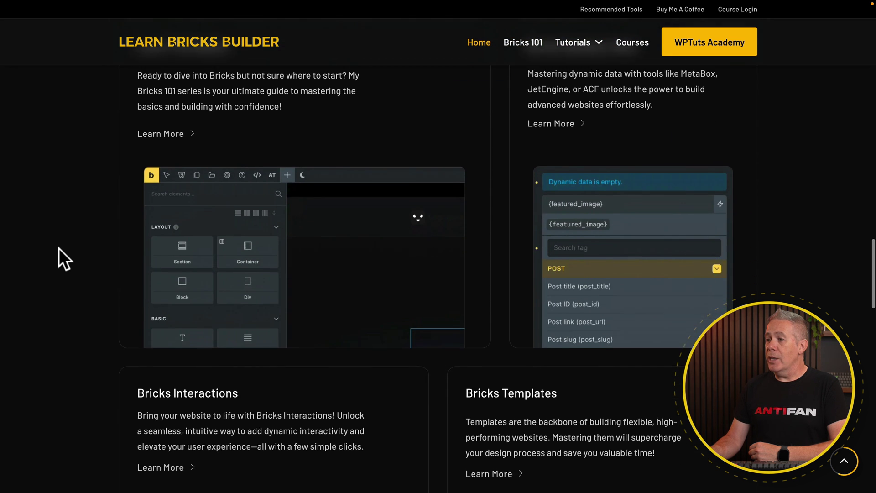
scroll(59, 248, "down", 5)
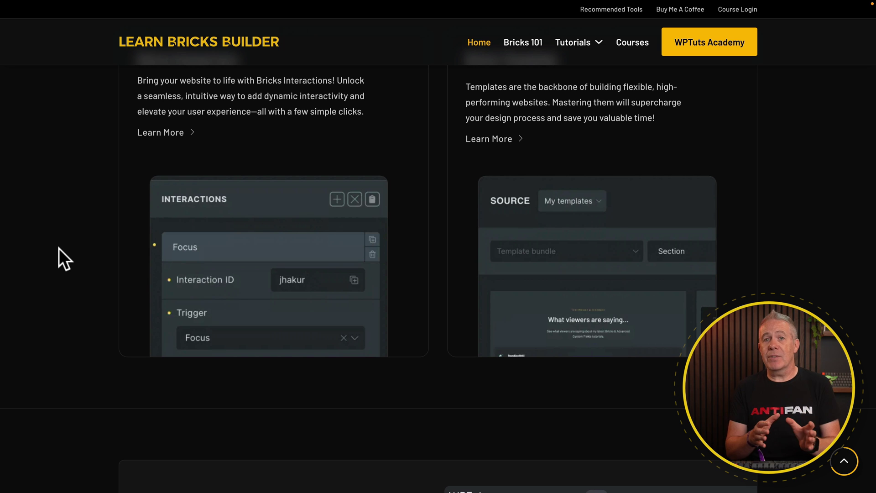
scroll(59, 249, "up", 9)
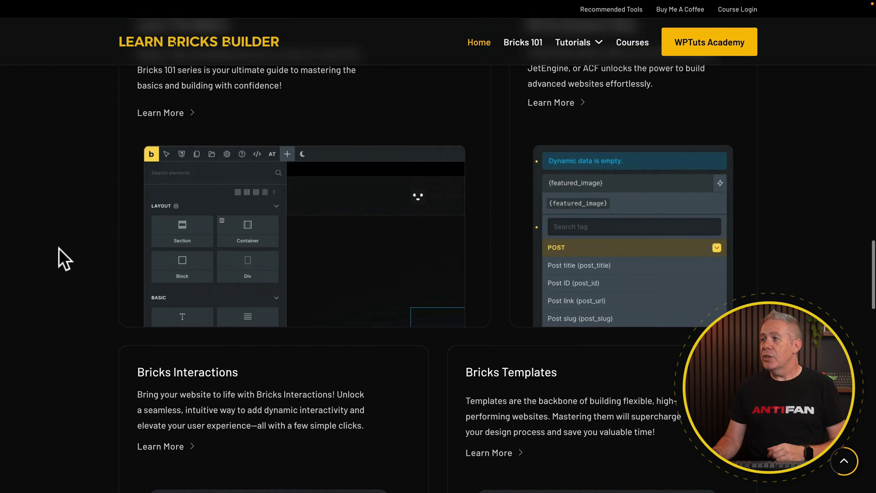
scroll(59, 248, "up", 7)
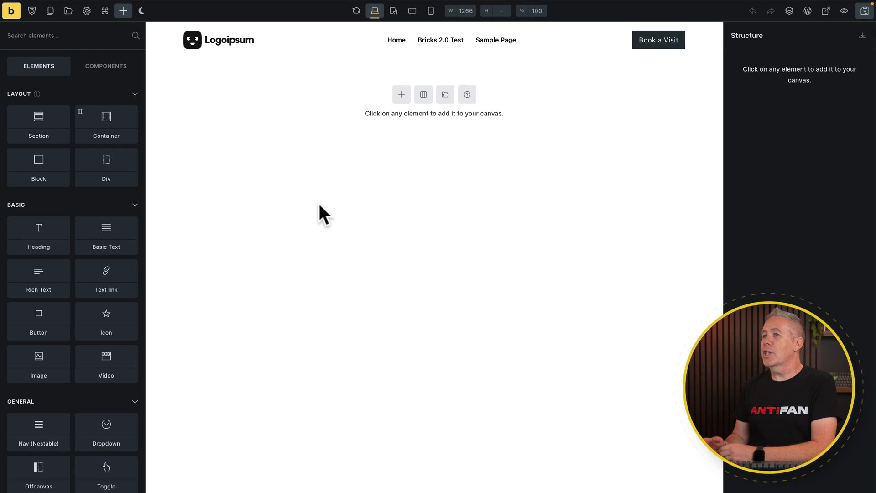
Add a Section to the empty canvas and place a Block inside its Container
left_click(47, 124)
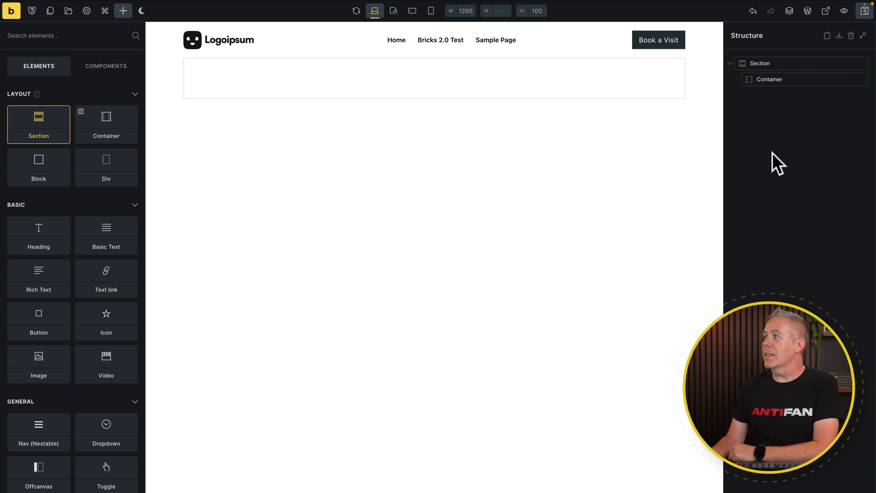
left_click(797, 81)
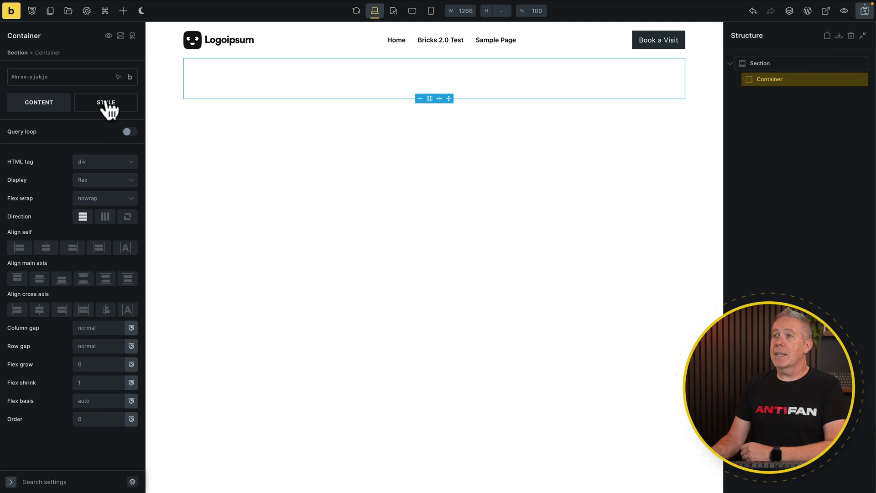
left_click(124, 10)
left_click(40, 169)
Add a Heading, an Image and a Basic Text element inside the Block
left_click(803, 99)
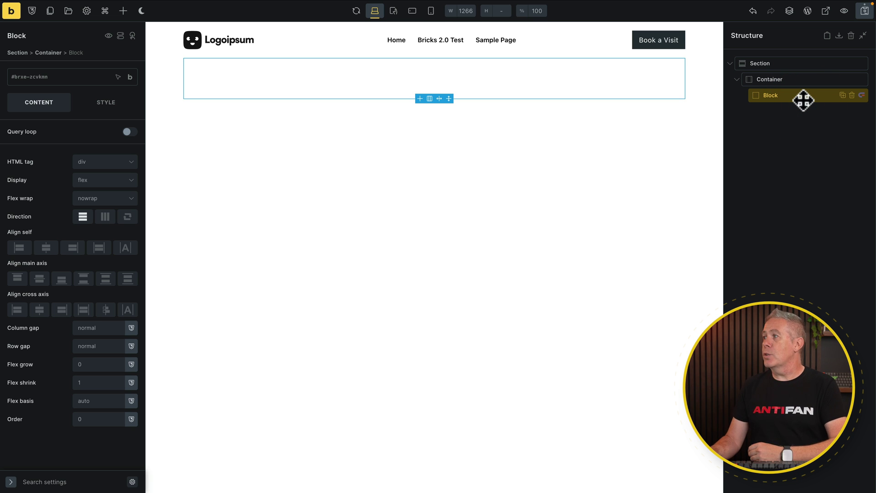
left_click(123, 10)
left_click(46, 242)
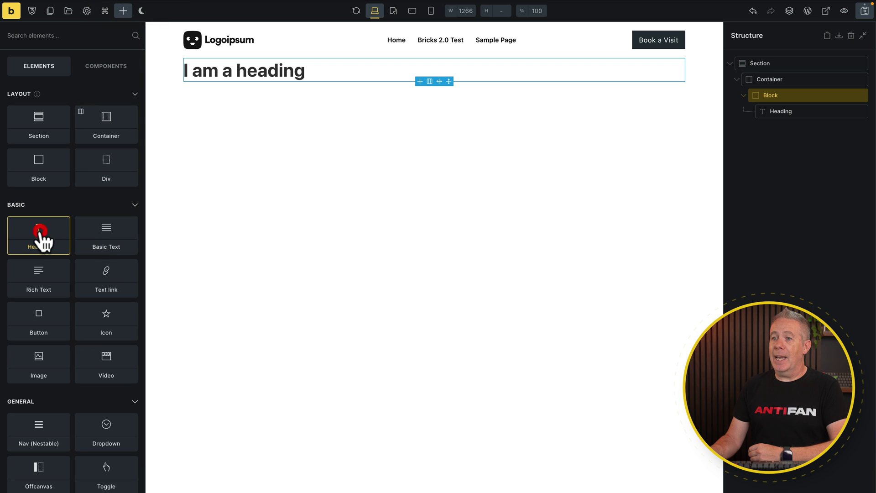
left_click(27, 367)
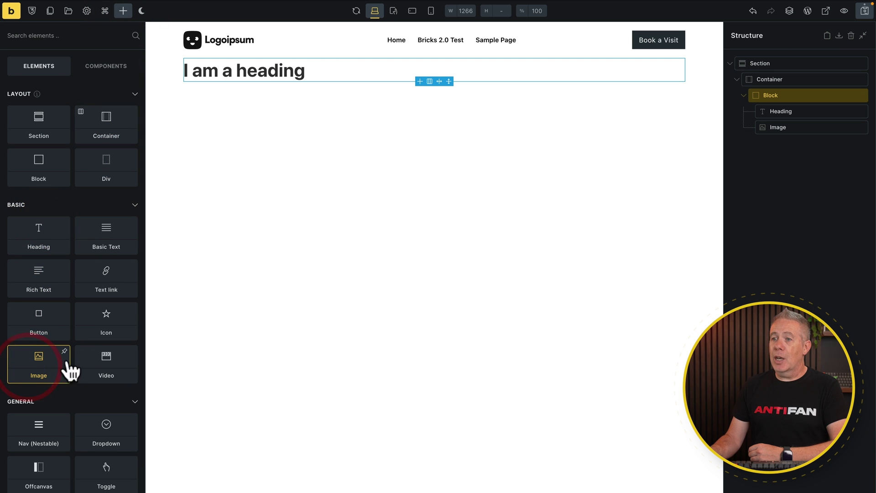
left_click(113, 230)
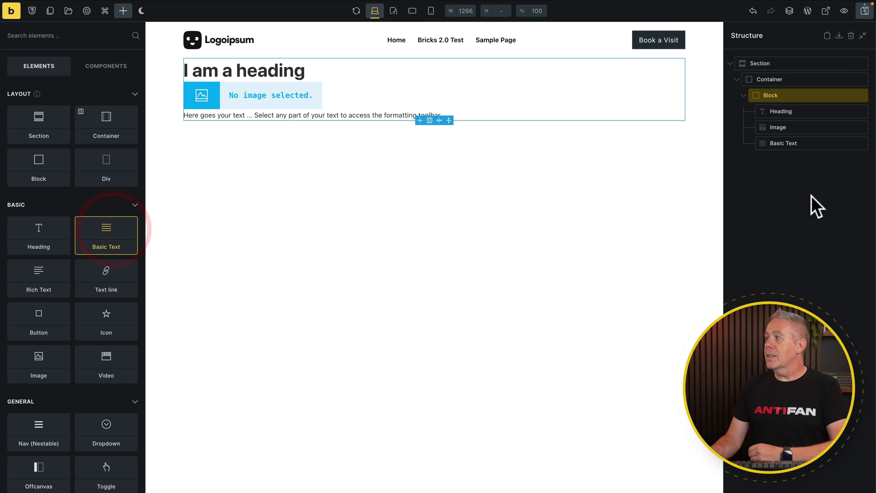
Rename the Block in the structure as Card
left_click(809, 97)
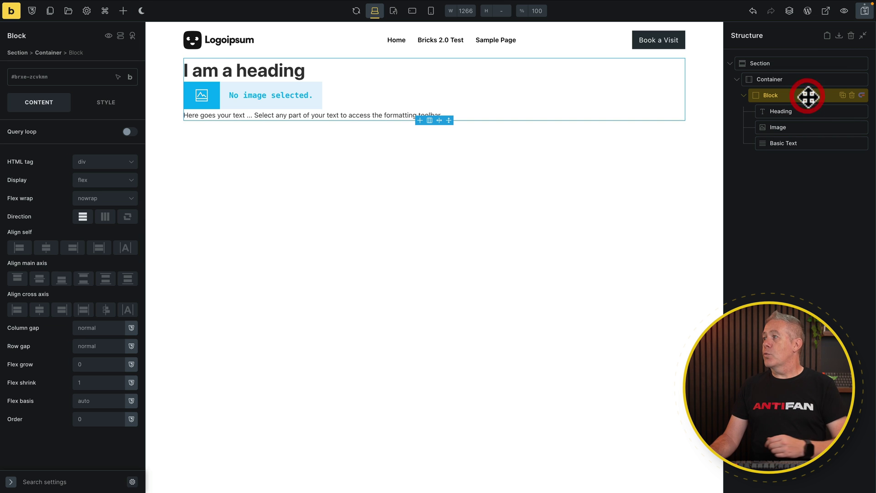
double_click(776, 95)
type("Card")
key("Return")
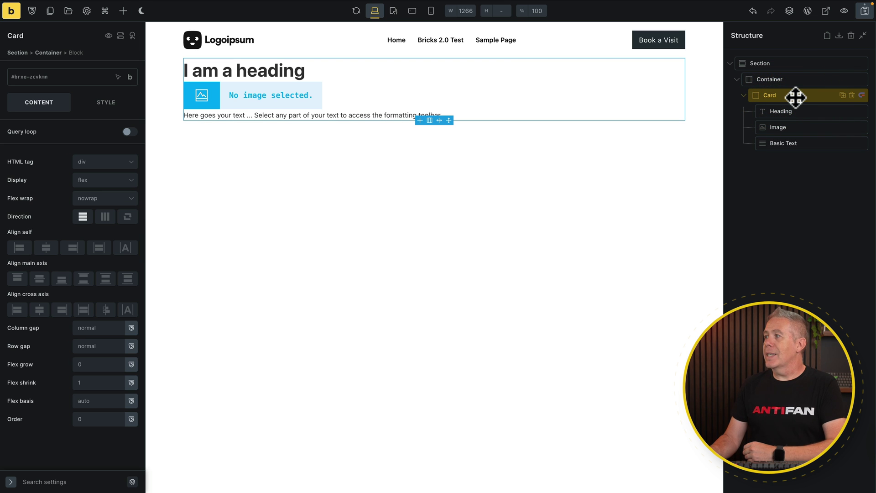
double_click(794, 97)
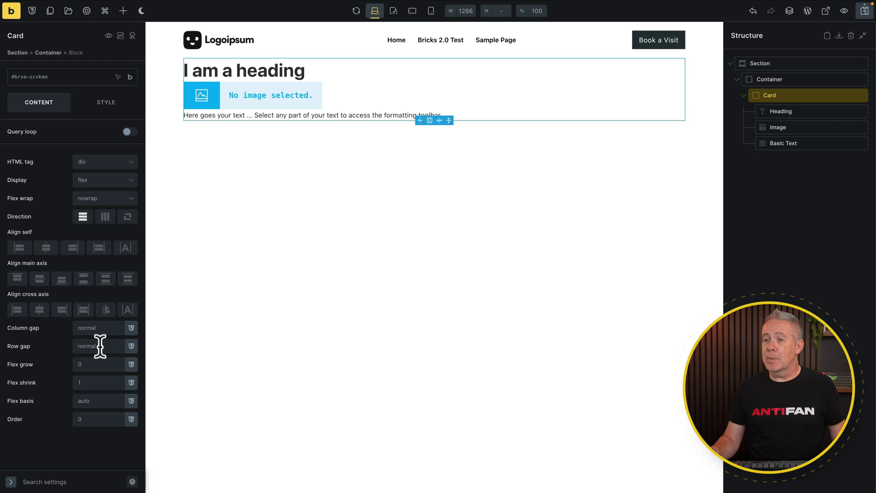
Set the Card's row gap to the fluid spacing variable var(--space-2xs)
left_click(100, 346)
left_click(182, 255)
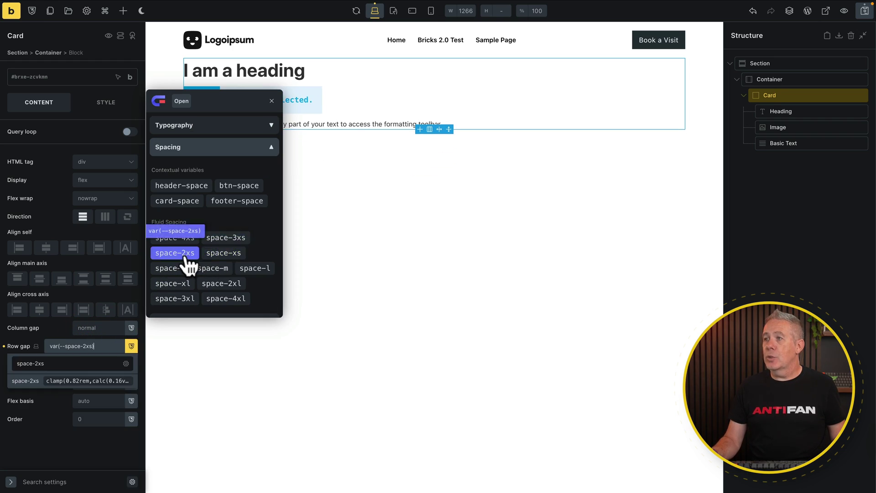
left_click(185, 254)
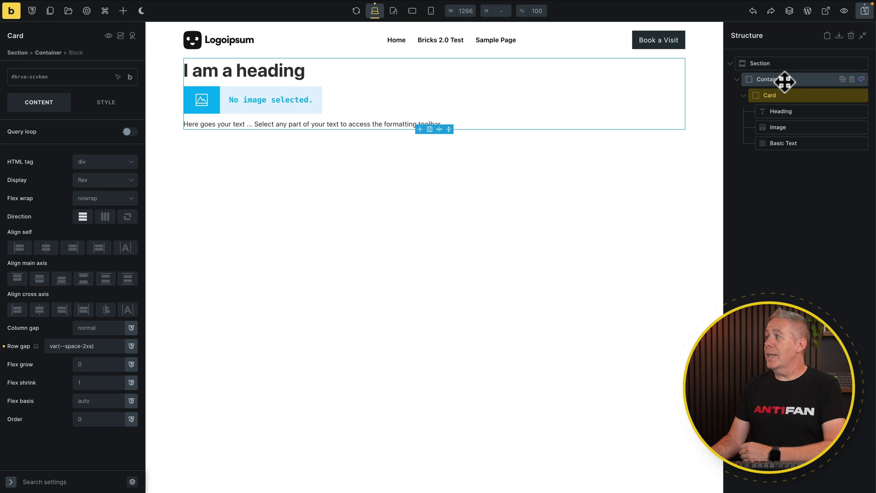
Set the Container's HTML tag to ul and the Card's HTML tag to li
left_click(784, 81)
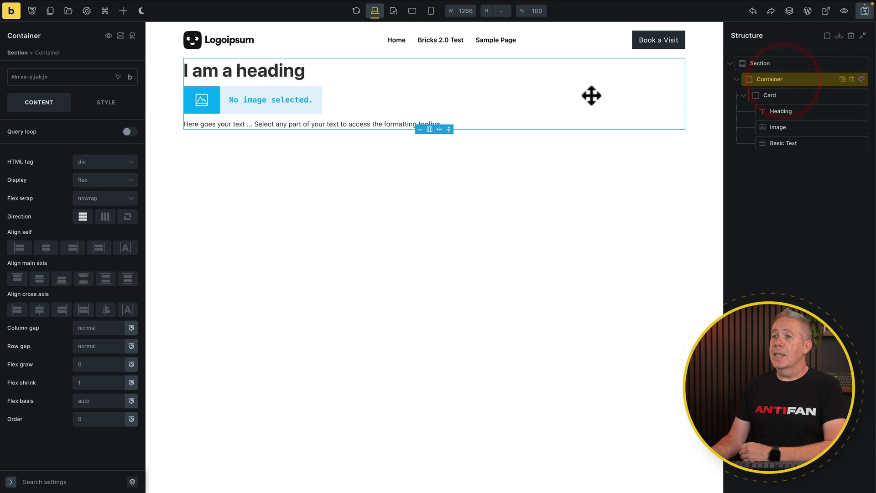
left_click(79, 163)
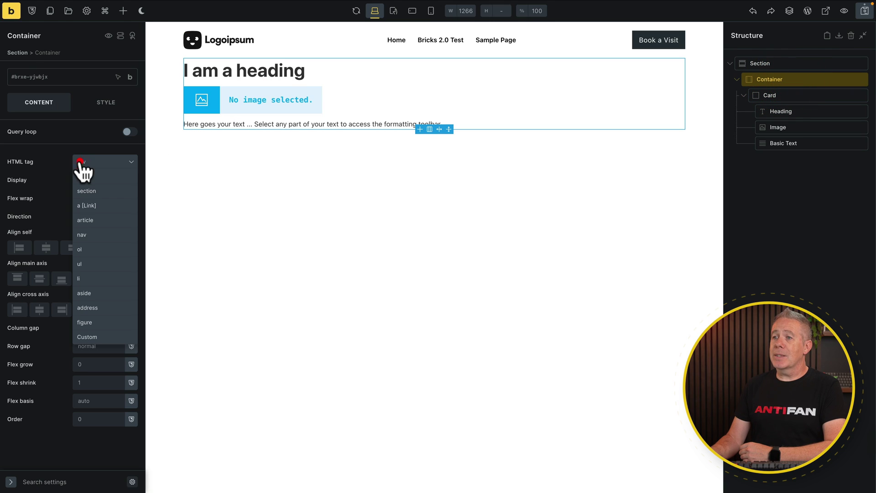
left_click(83, 265)
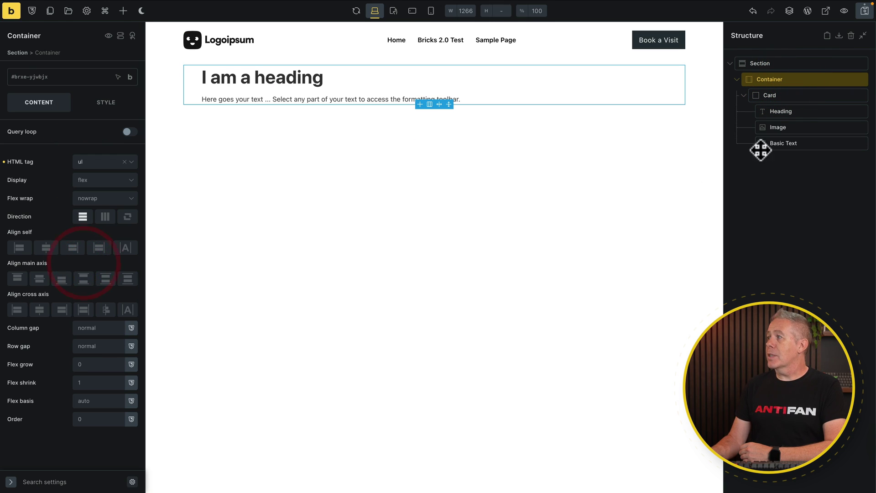
left_click(808, 96)
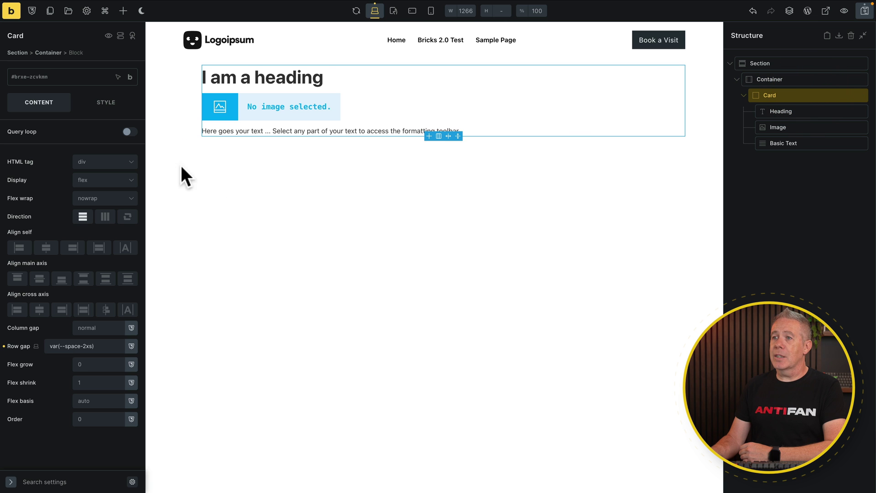
left_click(106, 163)
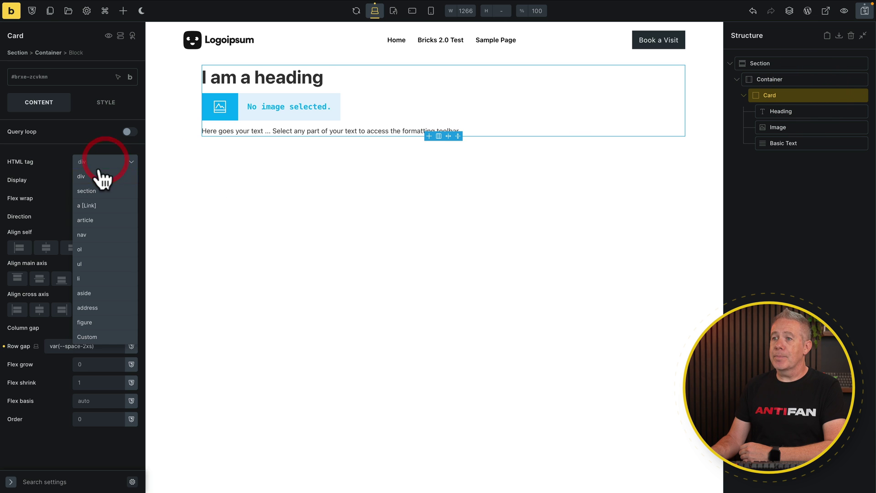
left_click(88, 276)
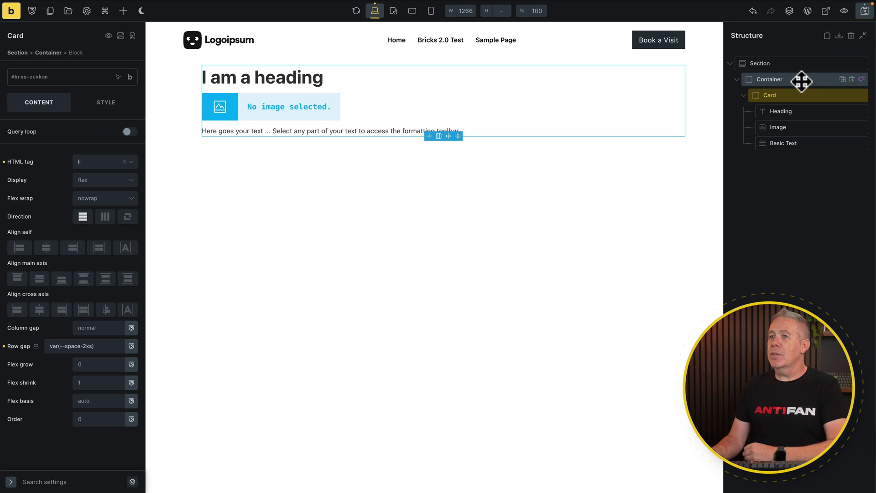
Set the left padding of the Container to 0
left_click(98, 107)
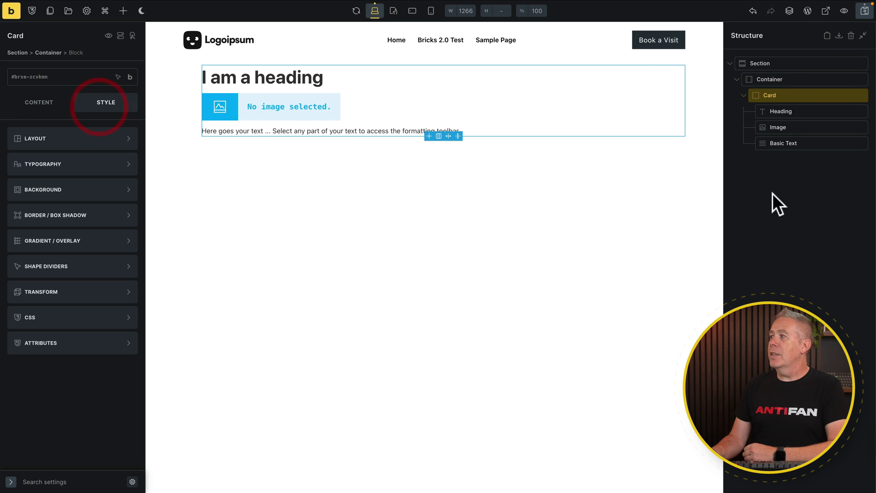
left_click(78, 139)
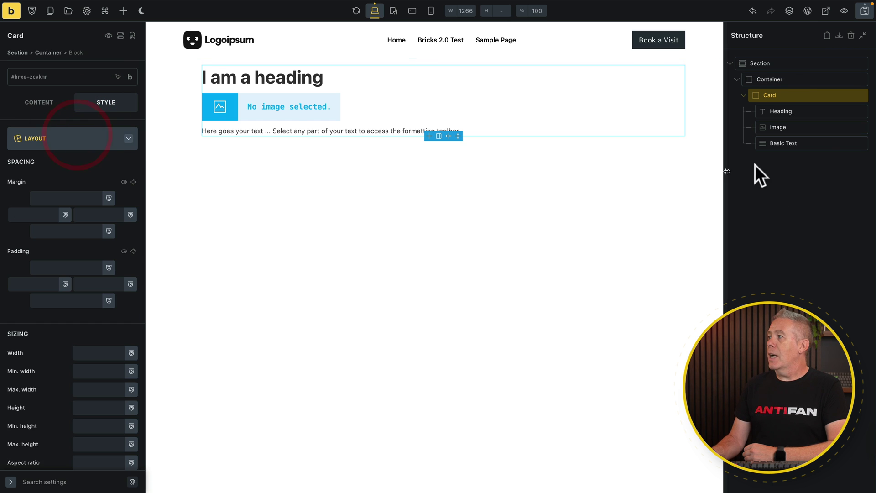
left_click(800, 79)
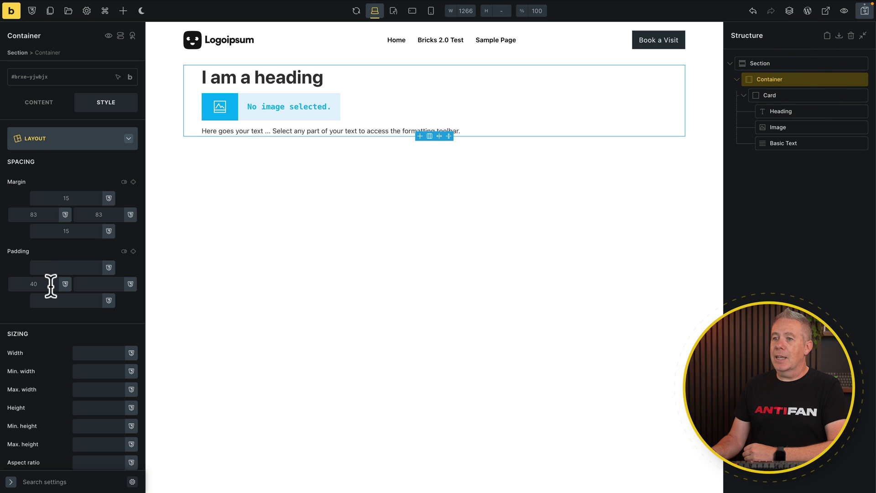
key("BackSpace")
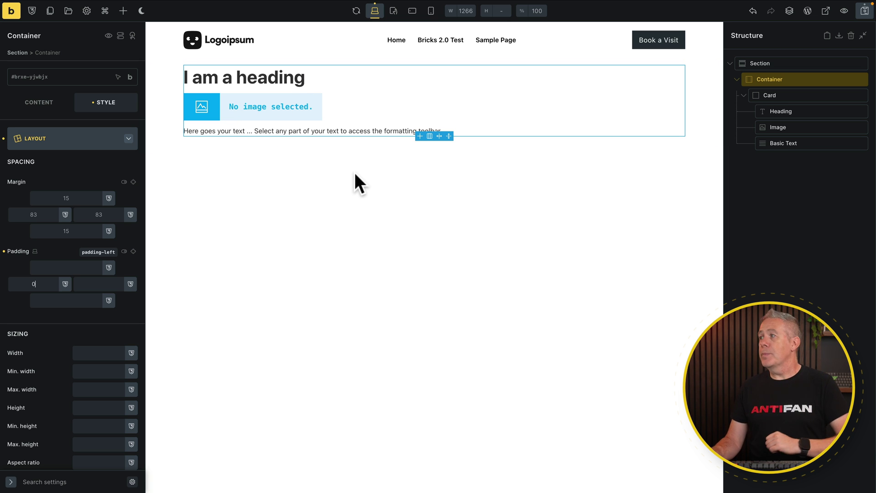
Enable the query loop on the Card with query type Posts and 5 posts per page
left_click(823, 95)
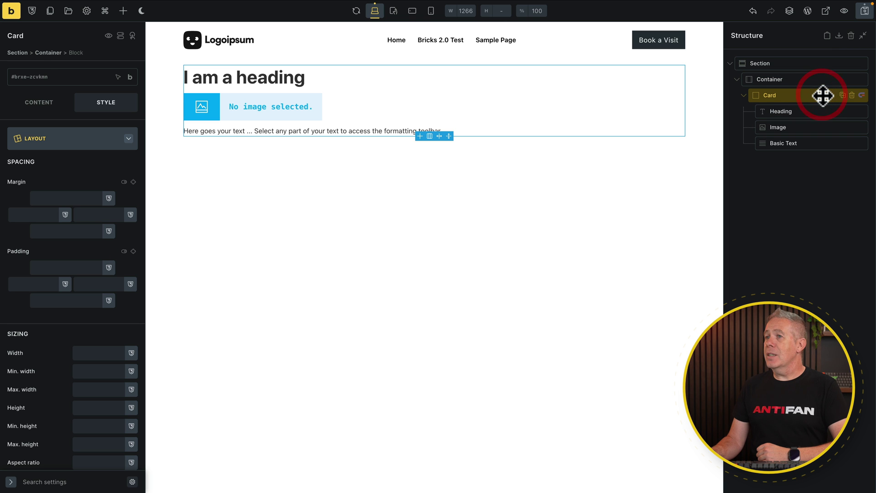
left_click(38, 103)
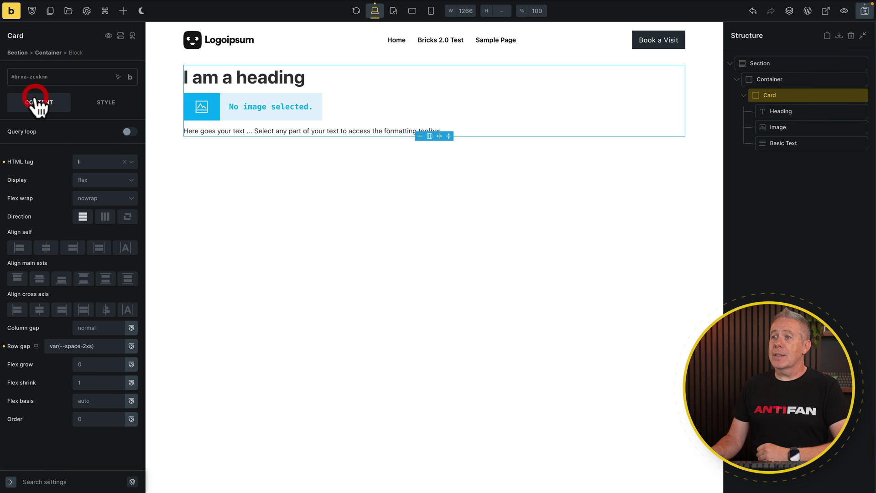
left_click(129, 132)
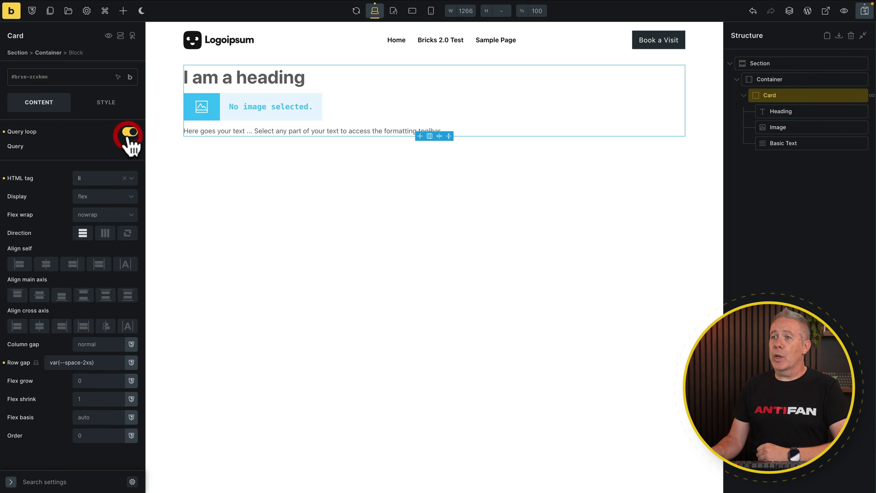
left_click(131, 146)
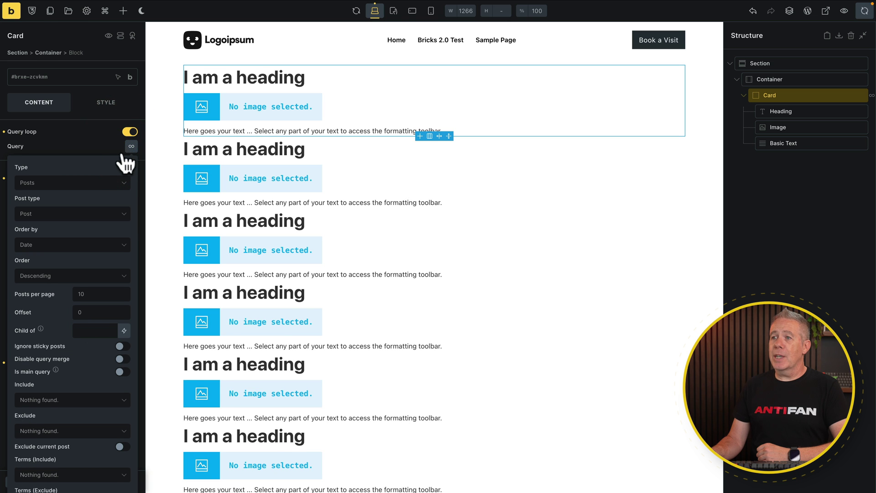
left_click(91, 183)
left_click(50, 218)
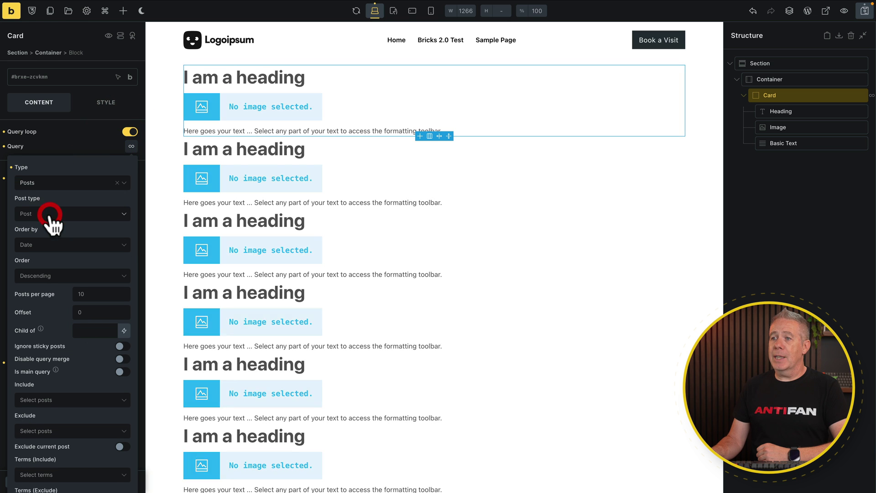
left_click(90, 295)
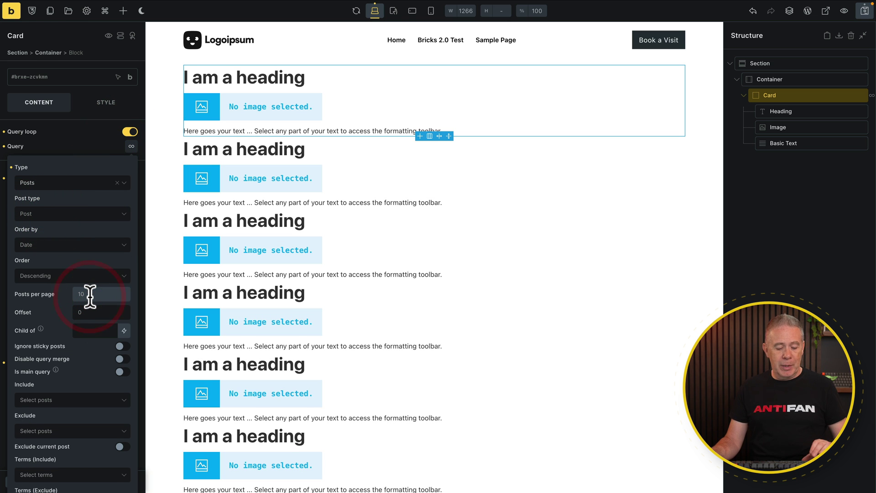
type("5")
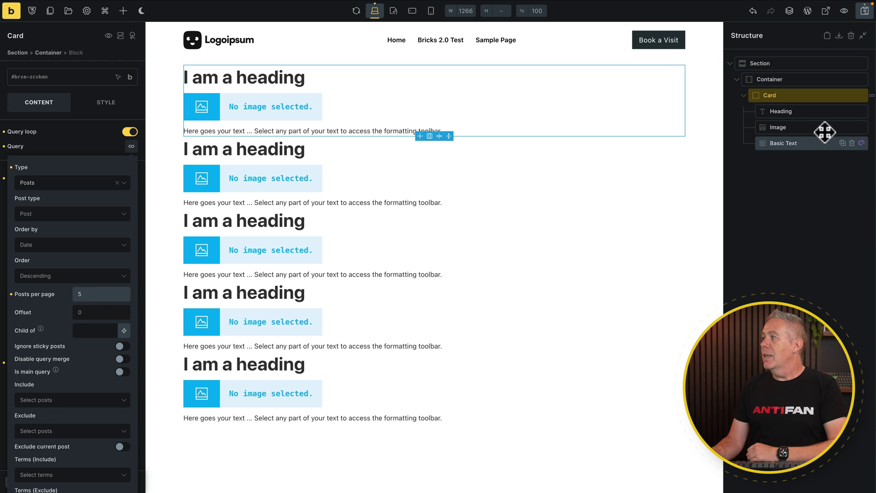
Replace the Heading's placeholder text with the dynamic post title tag {post_title}
left_click(803, 111)
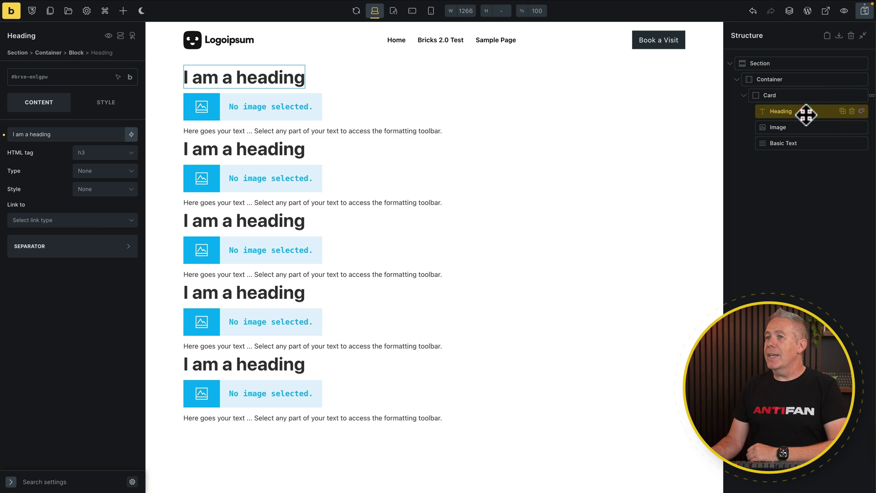
triple_click(5, 135)
key("BackSpace")
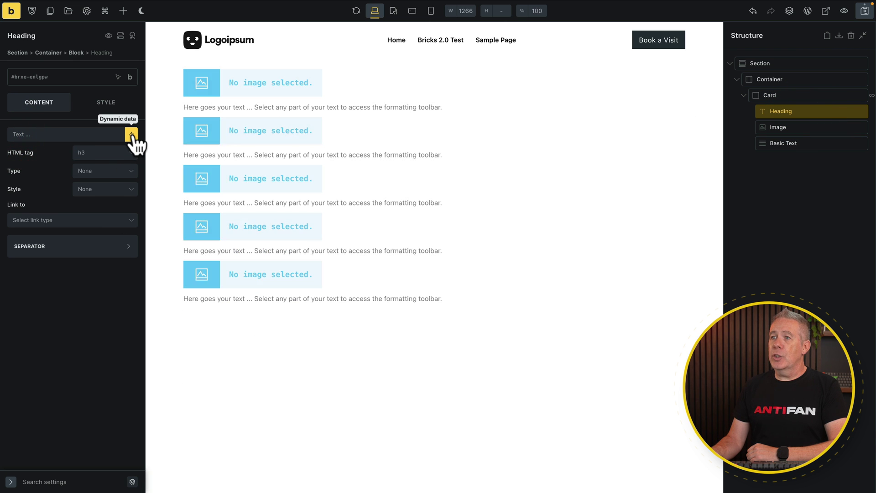
left_click(131, 134)
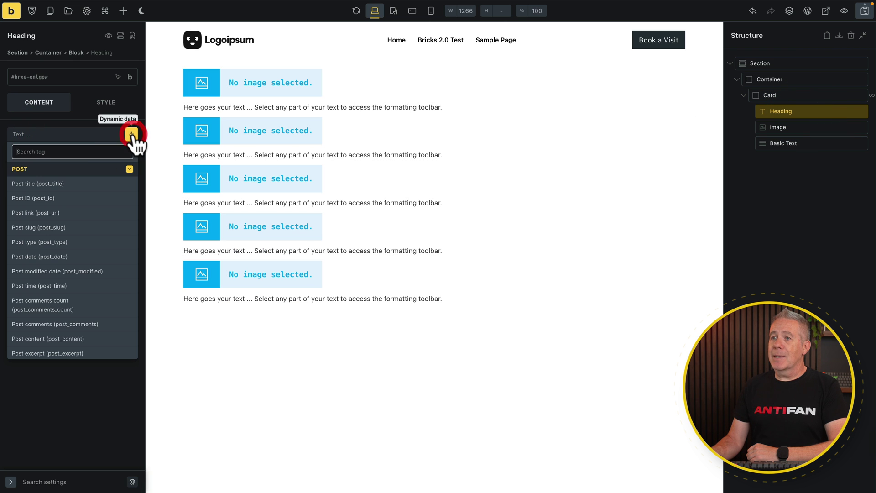
left_click(55, 185)
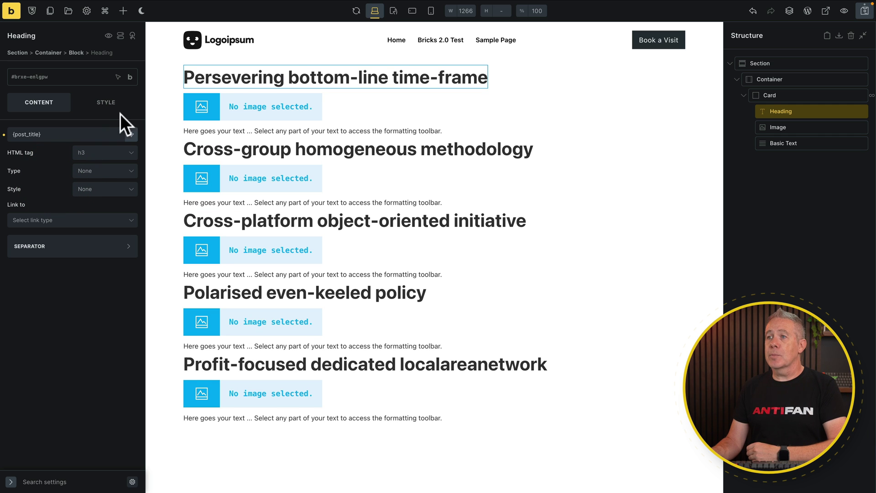
Set the Heading's font size to the fluid typography variable var(--text-l)
left_click(105, 102)
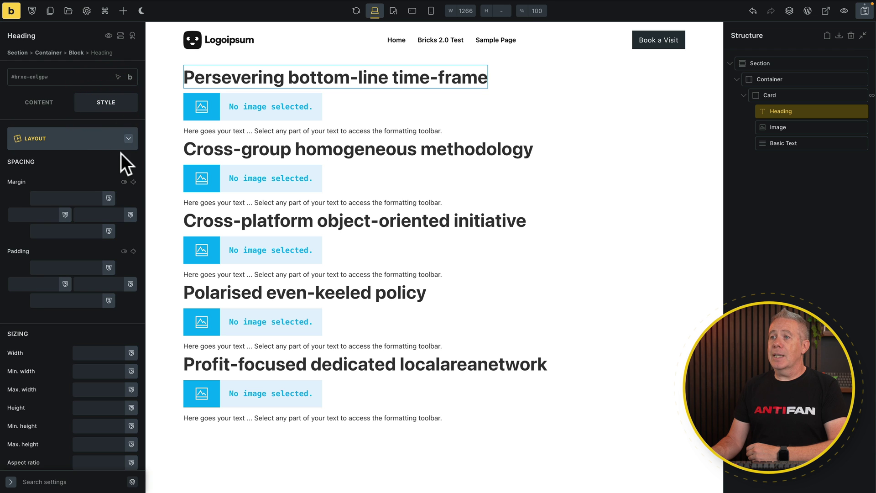
left_click(128, 139)
left_click(114, 165)
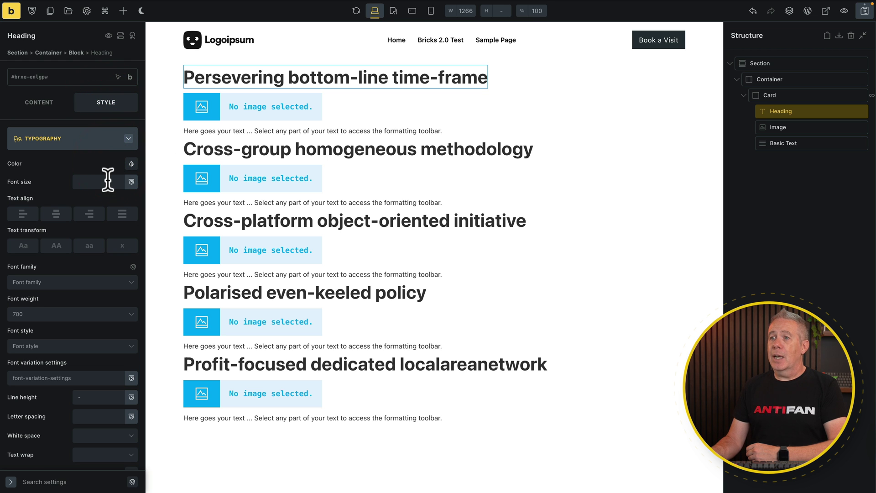
left_click(107, 181)
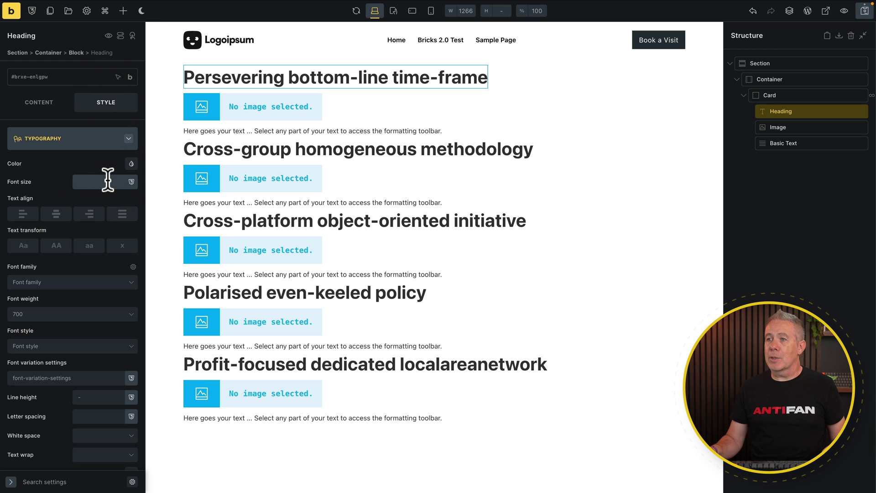
left_click(108, 181)
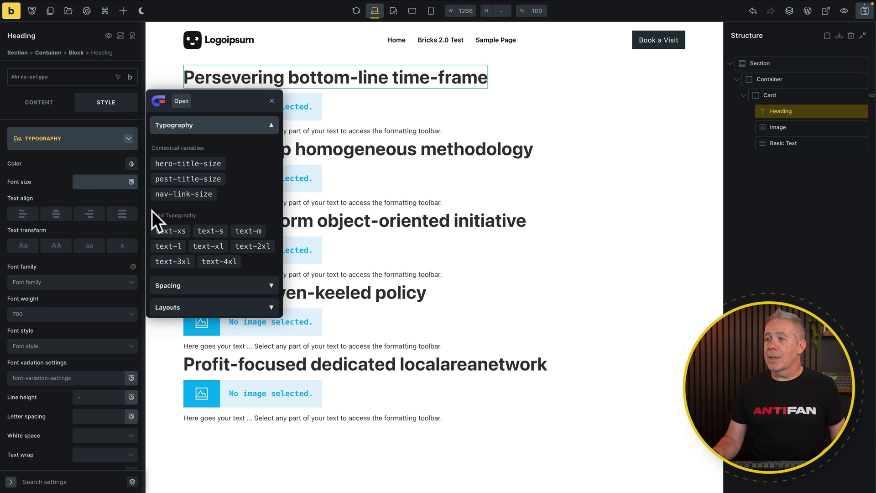
left_click(169, 246)
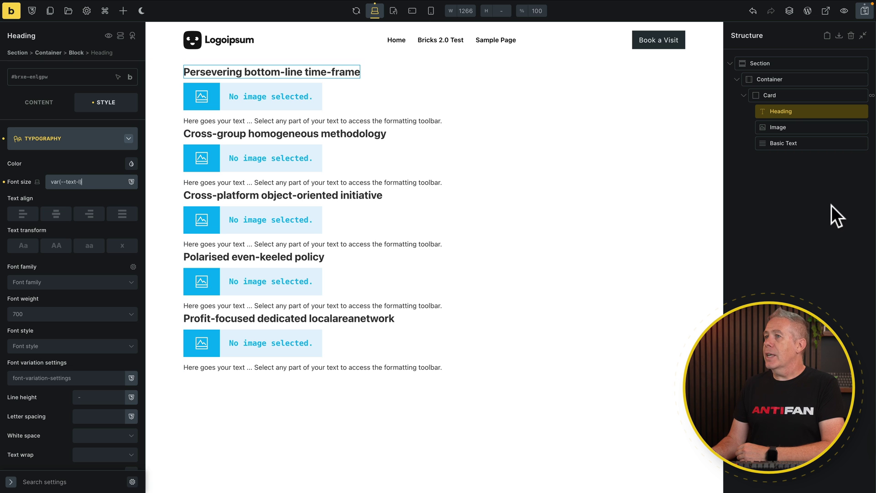
Bind the Image to the dynamic {featured_image} tag and set its image size to Full
left_click(798, 131)
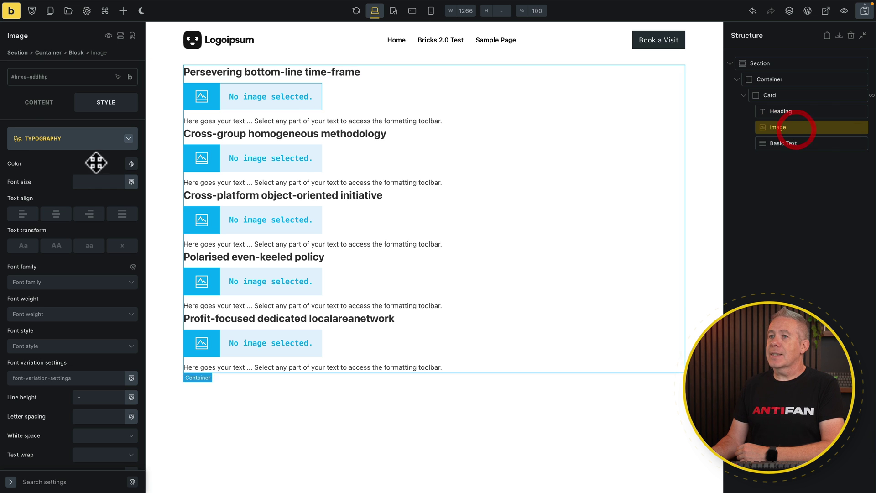
left_click(25, 101)
left_click(131, 165)
scroll(70, 350, "down", 3)
left_click(64, 350)
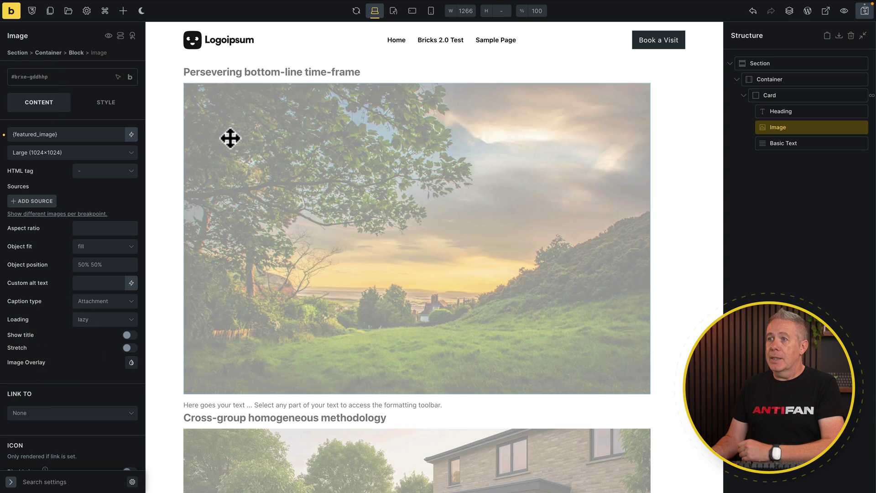
left_click(128, 153)
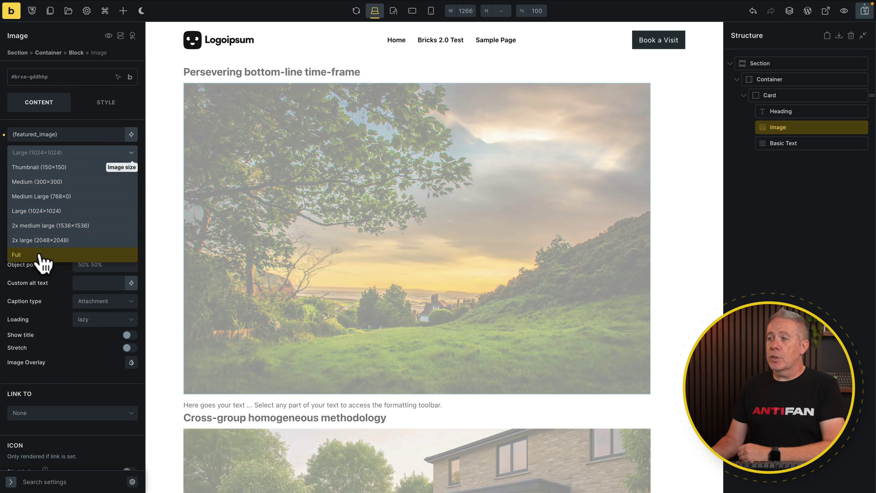
left_click(40, 255)
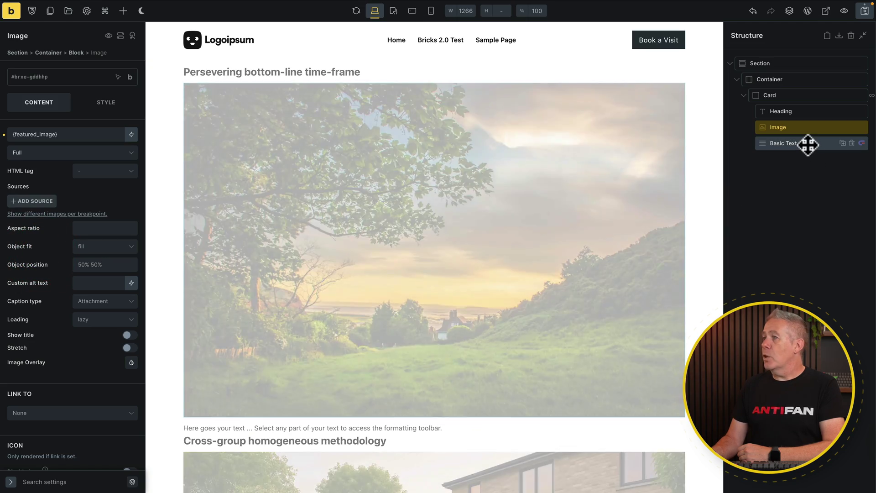
Replace the Basic Text content with the dynamic {post_excerpt} tag and limit it to 20 words
left_click(807, 144)
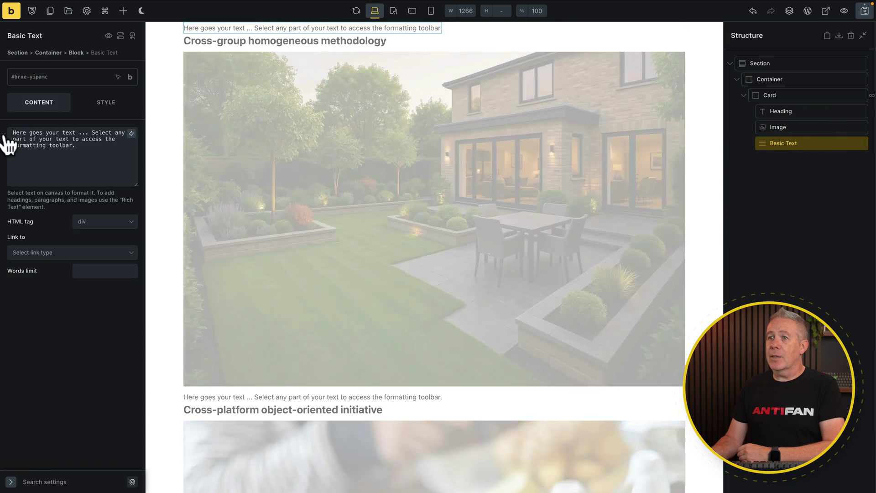
triple_click(9, 145)
key("BackSpace")
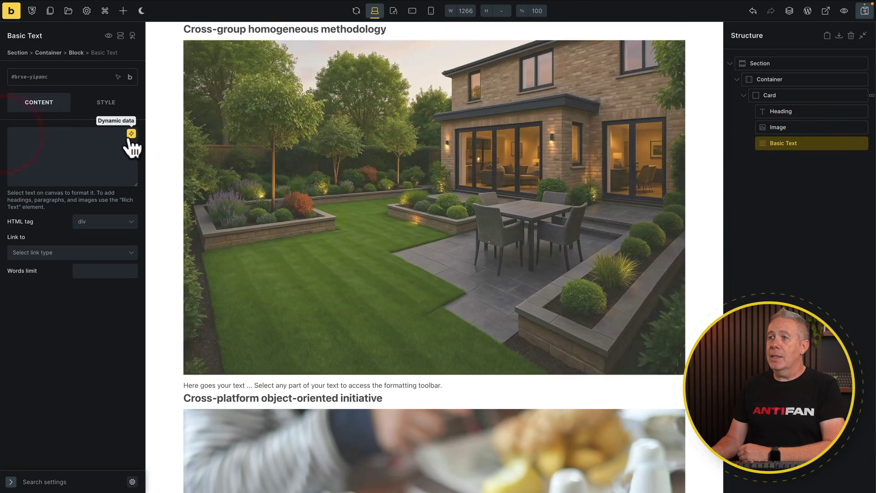
left_click(131, 133)
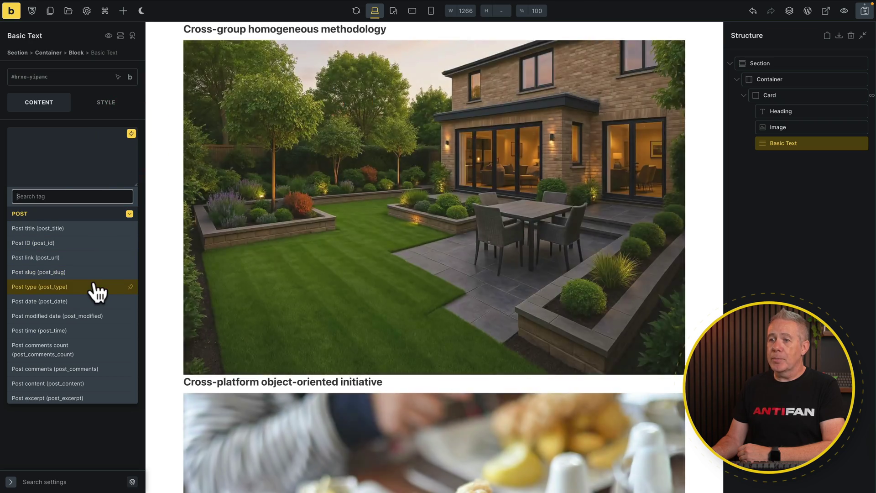
left_click(101, 398)
left_click(107, 271)
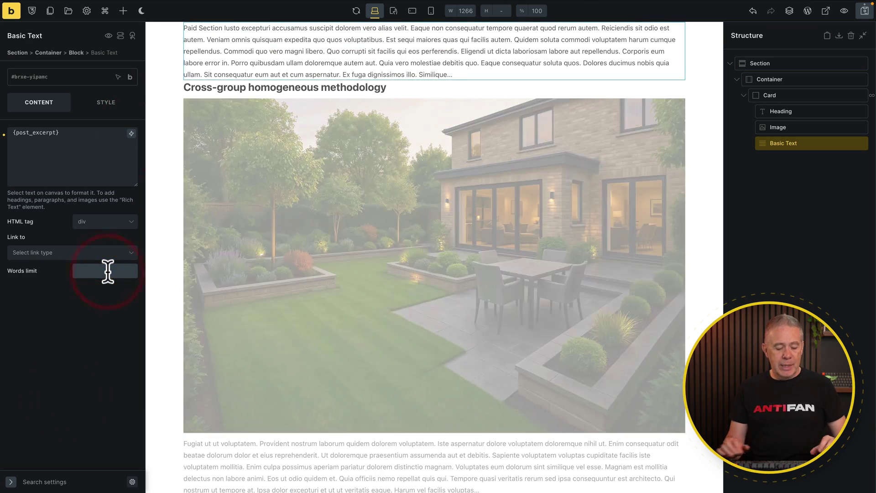
type("20")
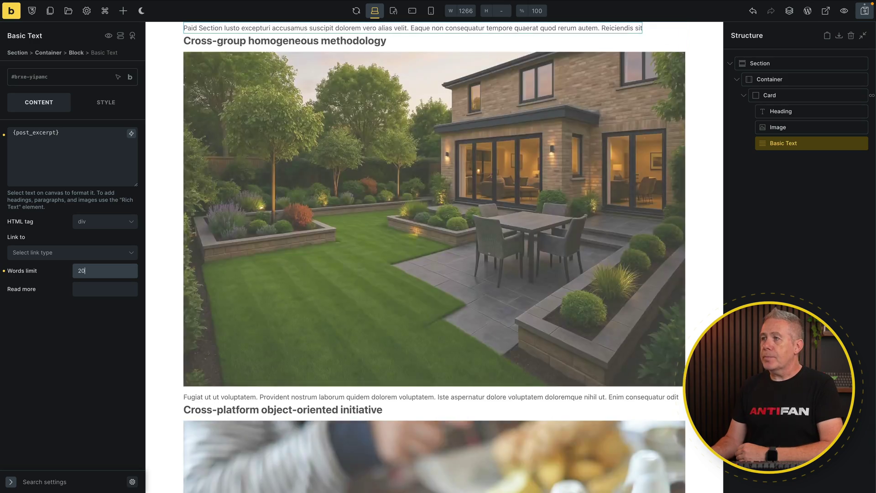
Save the page with the query loop cards
scroll(416, 274, "up", 5)
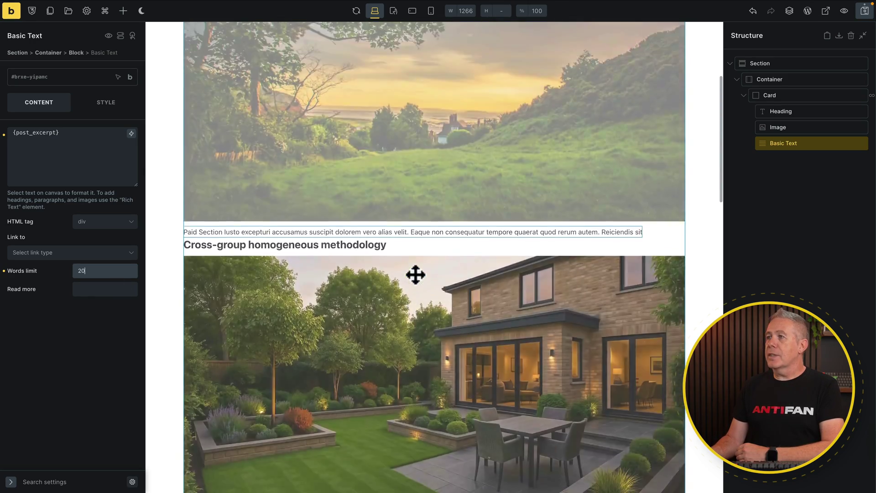
scroll(313, 221, "up", 4)
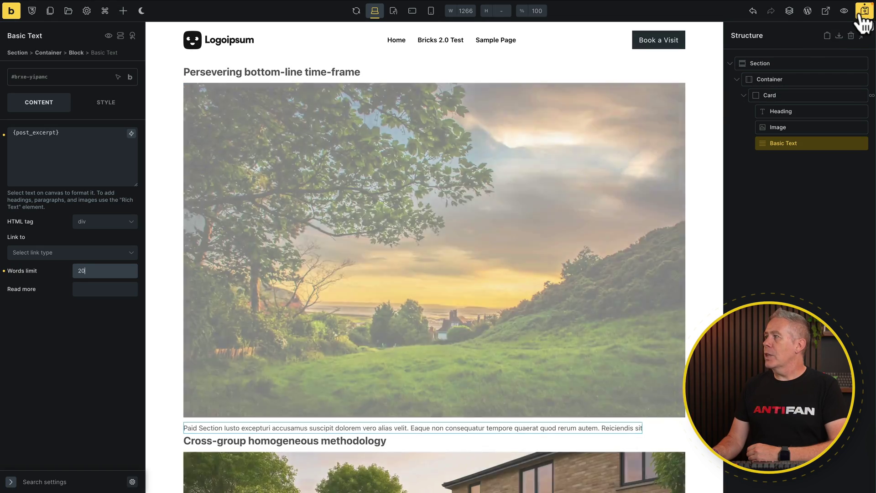
left_click(864, 10)
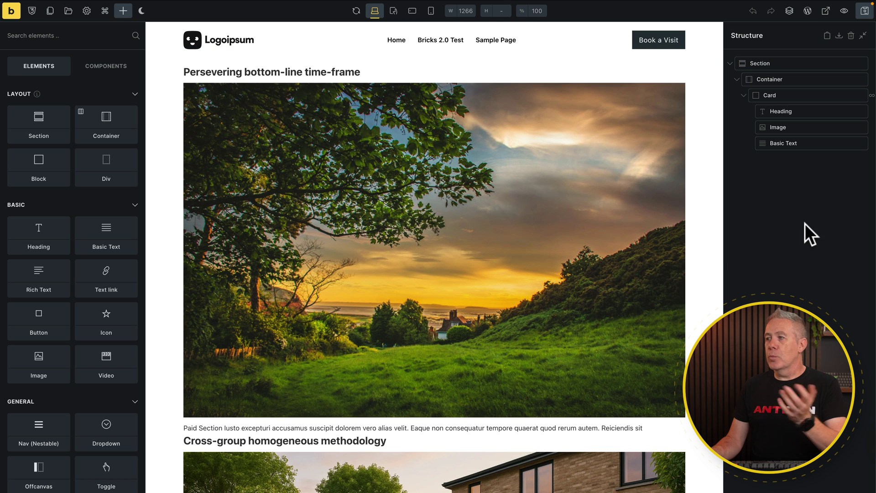
Set the Container's display to grid and its gap to the fluid spacing variable var(--space-m)
scroll(564, 272, "down", 12)
scroll(563, 272, "down", 12)
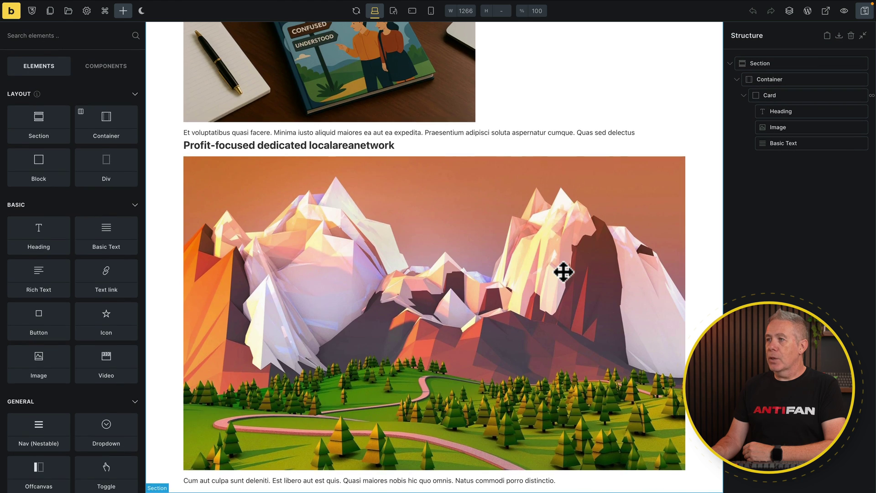
scroll(564, 272, "up", 20)
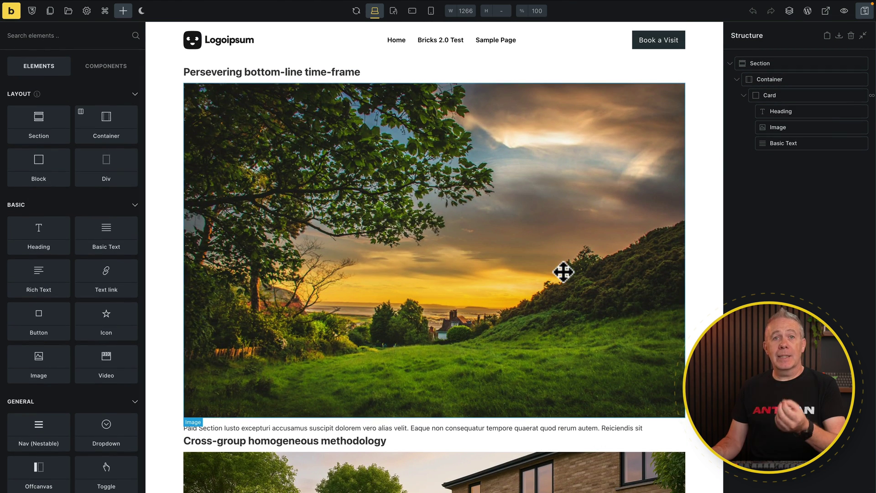
left_click(818, 80)
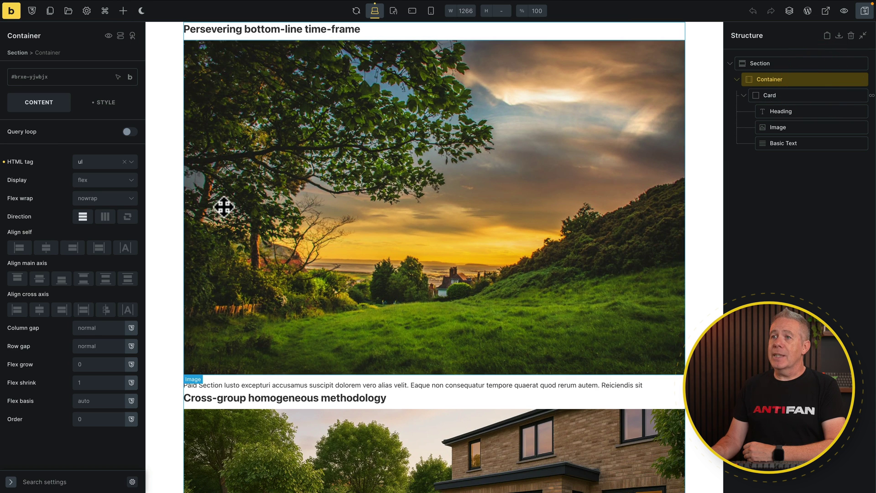
left_click(98, 182)
left_click(94, 229)
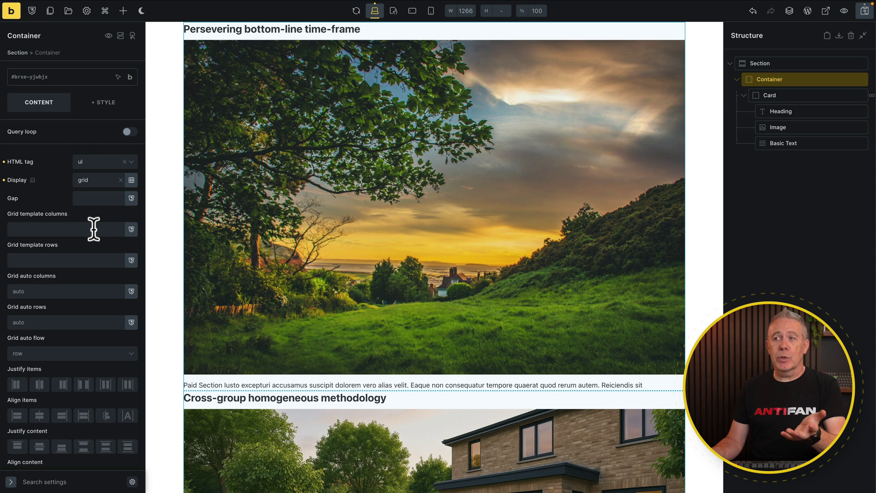
left_click(93, 198)
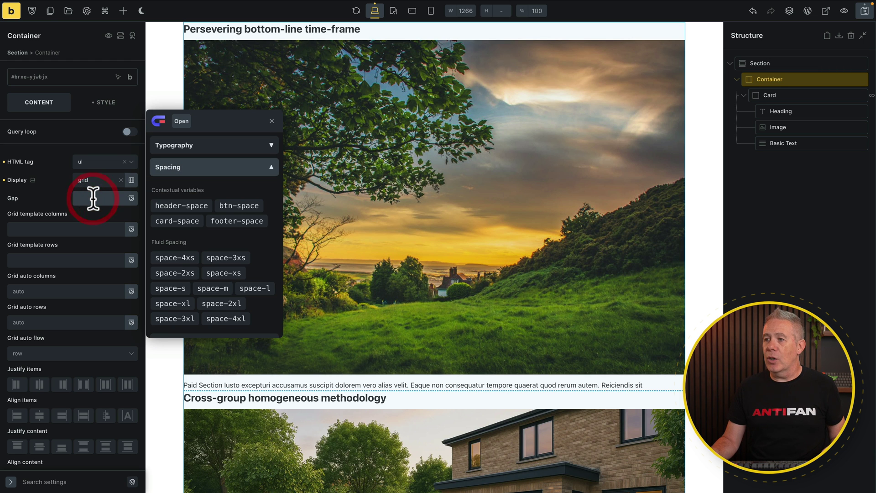
left_click(209, 288)
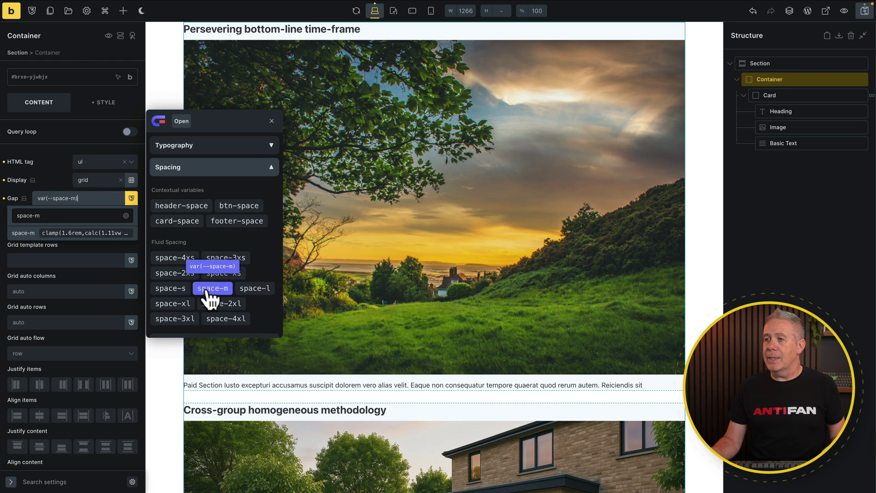
left_click(132, 180)
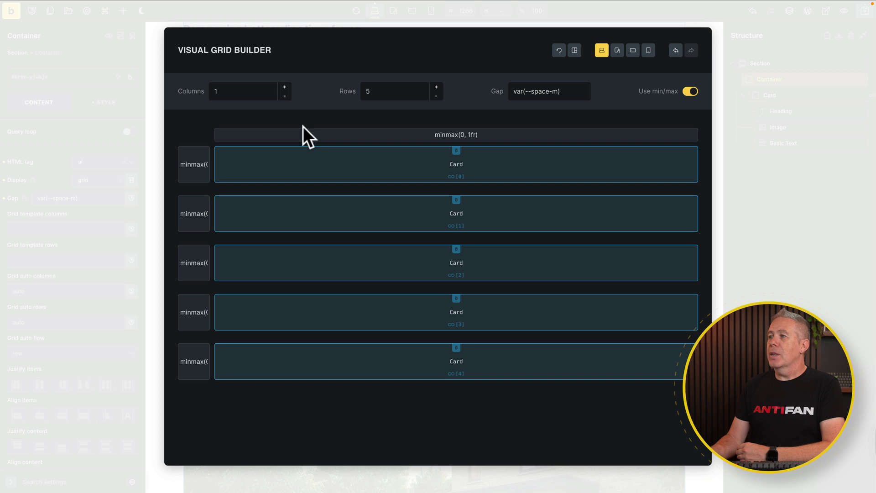
left_click(285, 88)
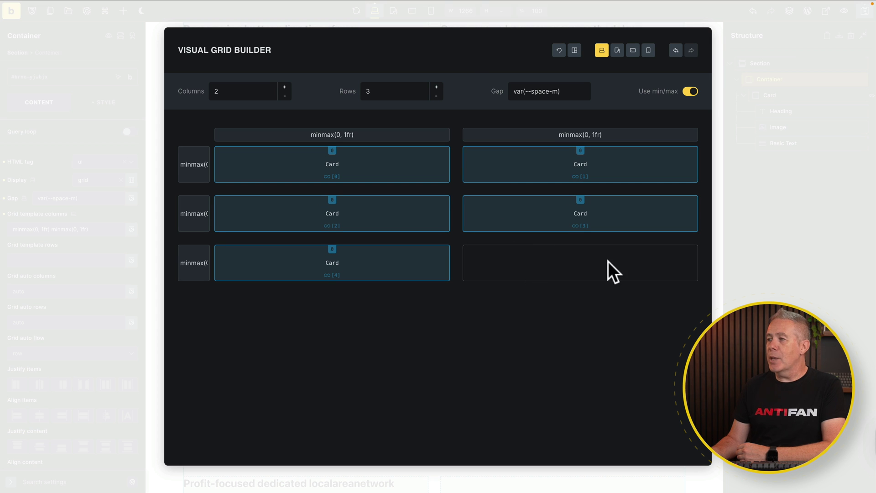
mouse_move(448, 182)
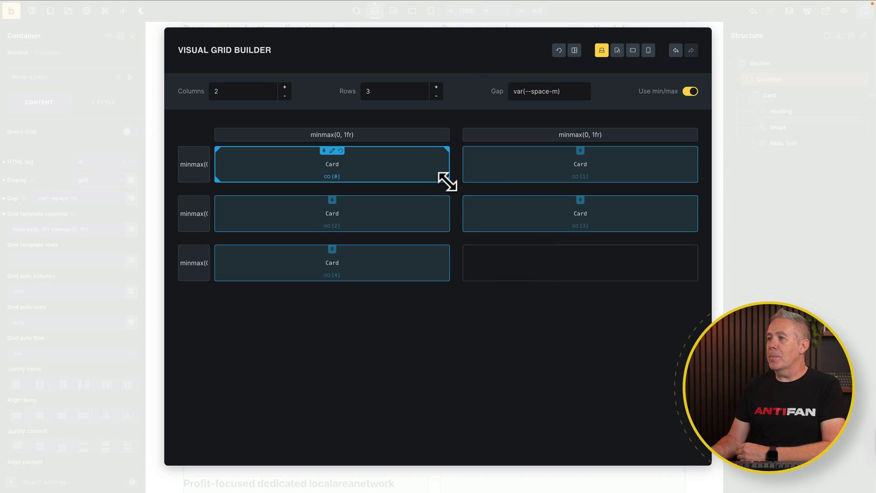
left_click_drag(447, 182, 630, 180)
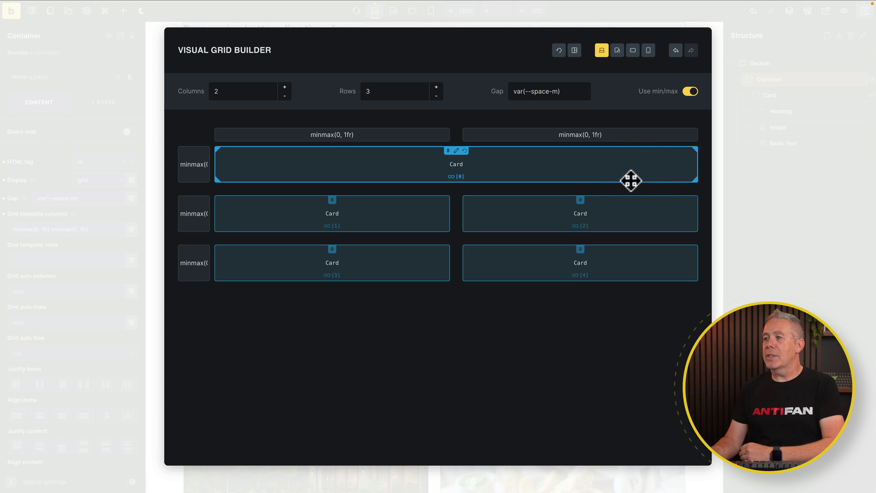
left_click(746, 158)
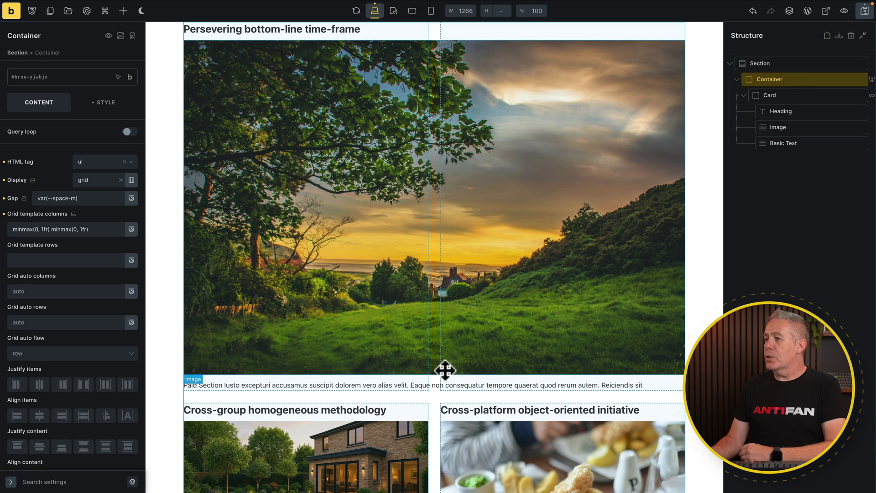
scroll(445, 366, "down", 3)
scroll(445, 365, "down", 5)
scroll(445, 365, "up", 10)
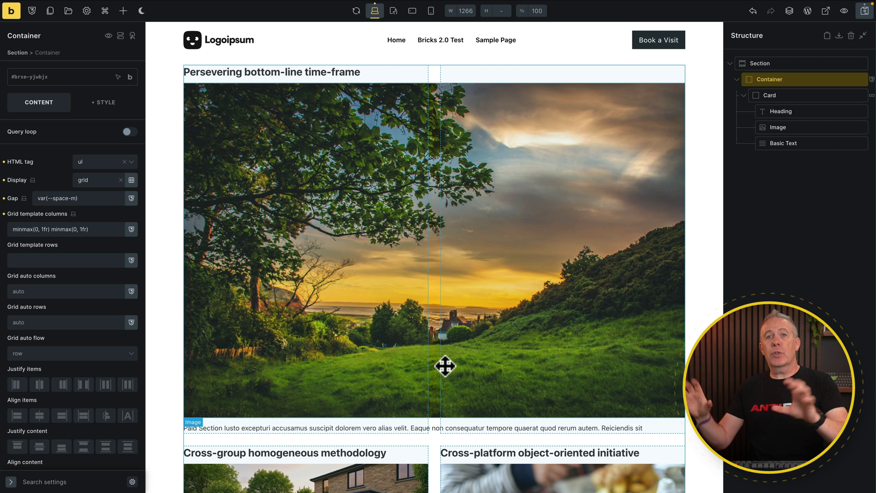
scroll(444, 366, "down", 7)
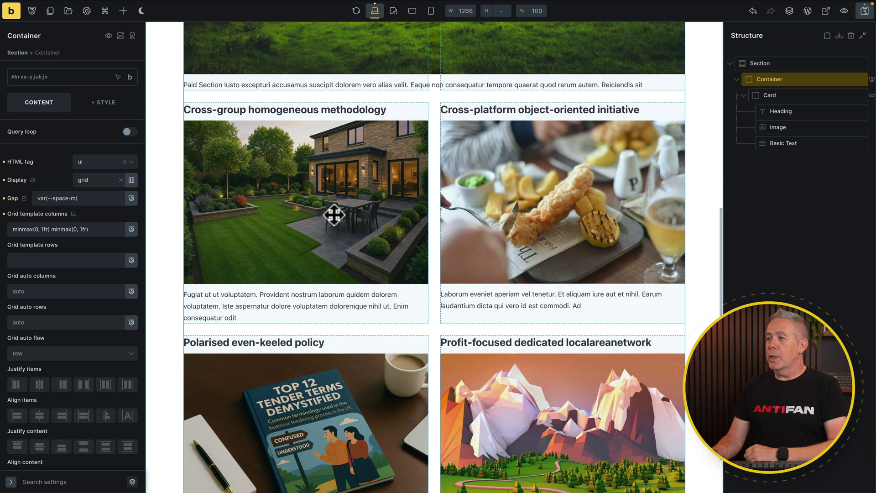
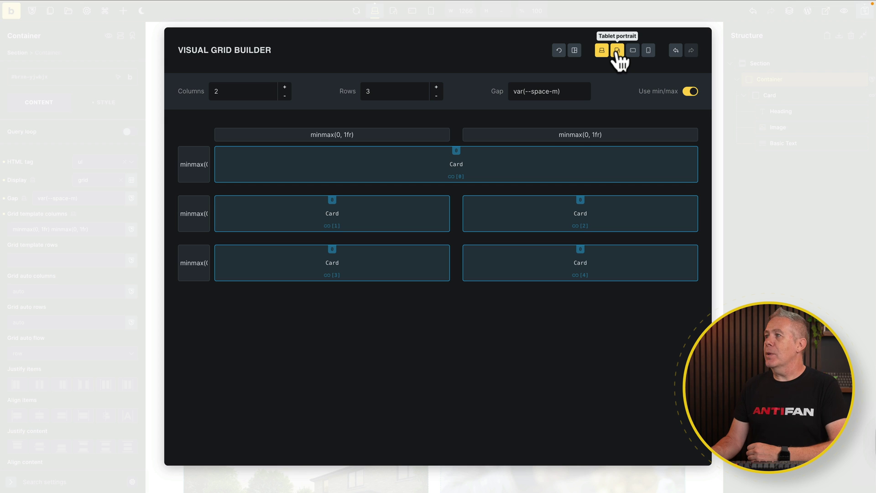
For the tablet portrait breakpoint, set the grid to 5 rows, shrink the first card to one column, and reduce the grid to 1 column
left_click(617, 51)
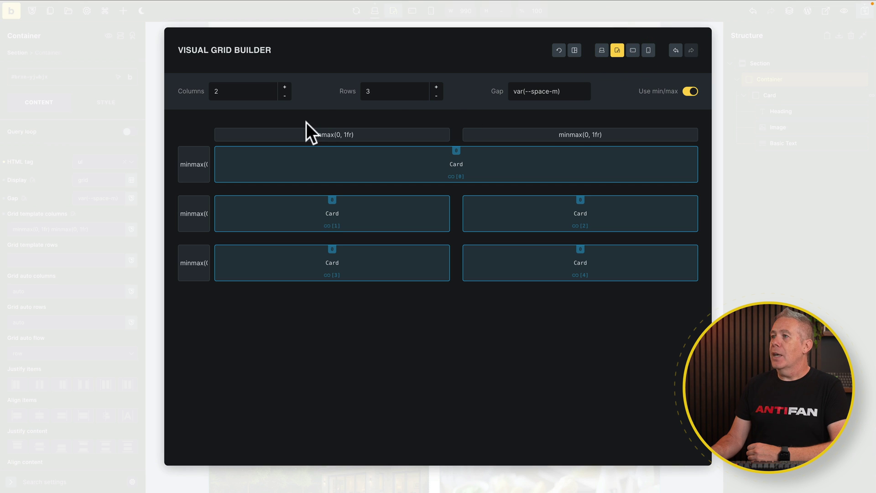
left_click(436, 88)
left_click(435, 88)
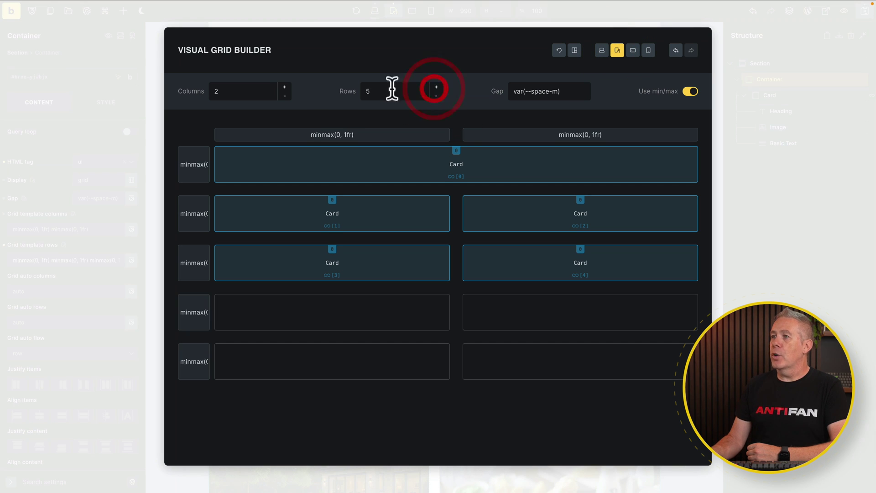
left_click(286, 96)
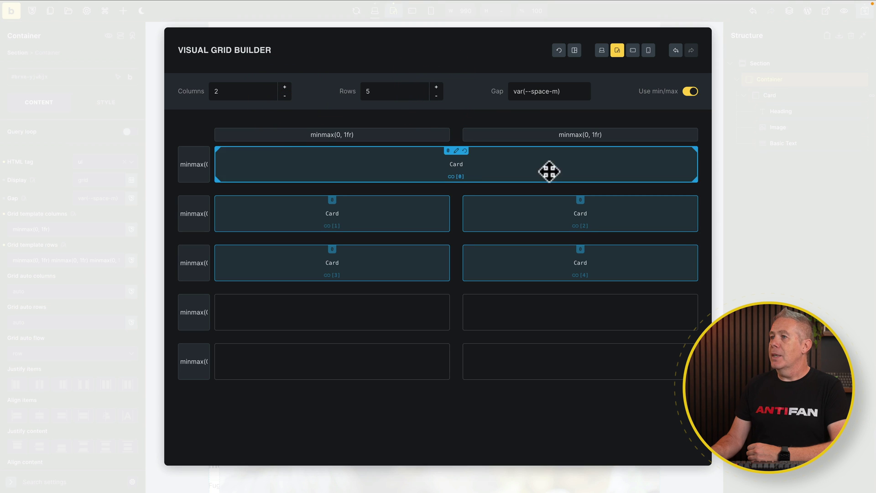
left_click(286, 96)
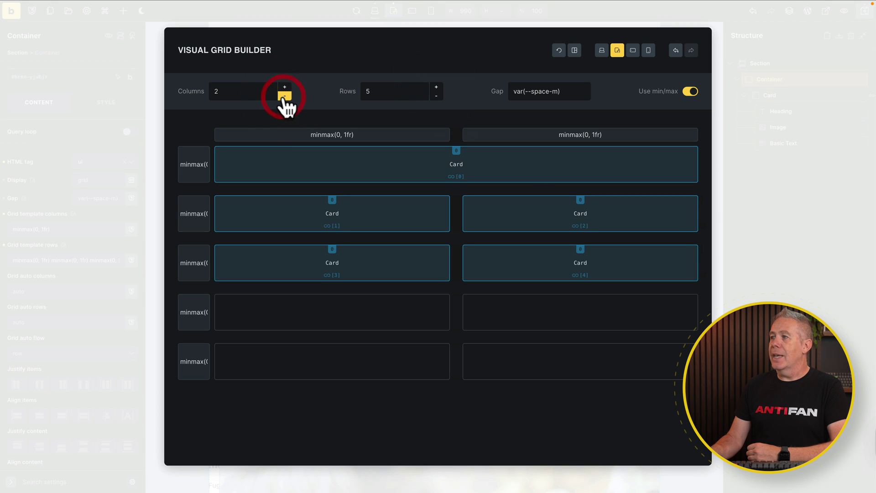
mouse_move(503, 168)
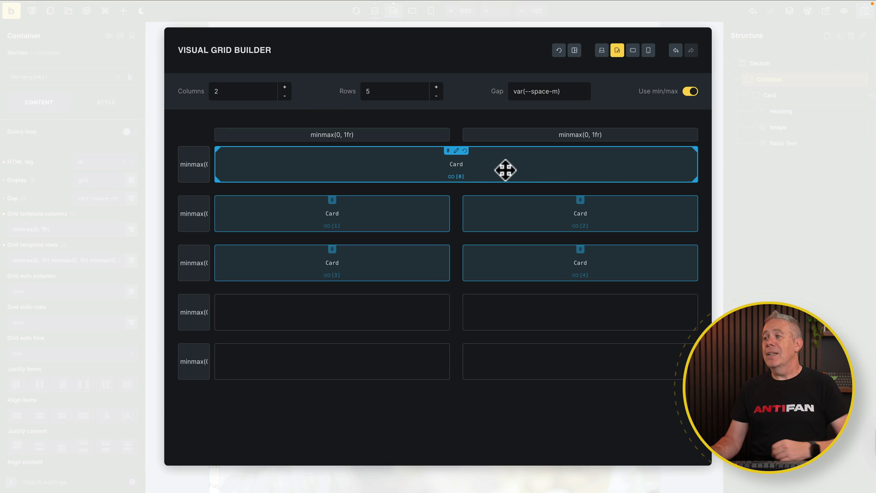
left_click_drag(692, 179, 446, 182)
left_click(285, 96)
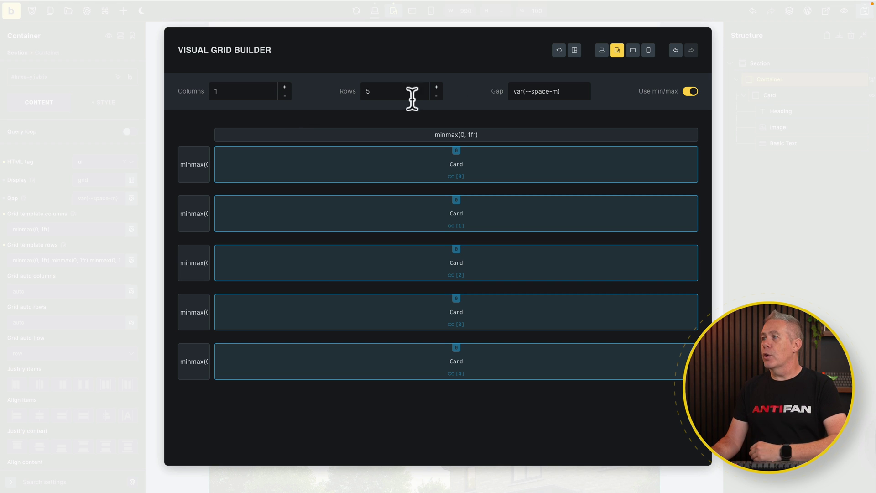
Compare the card grid layout at the desktop and mobile landscape breakpoints
left_click(600, 54)
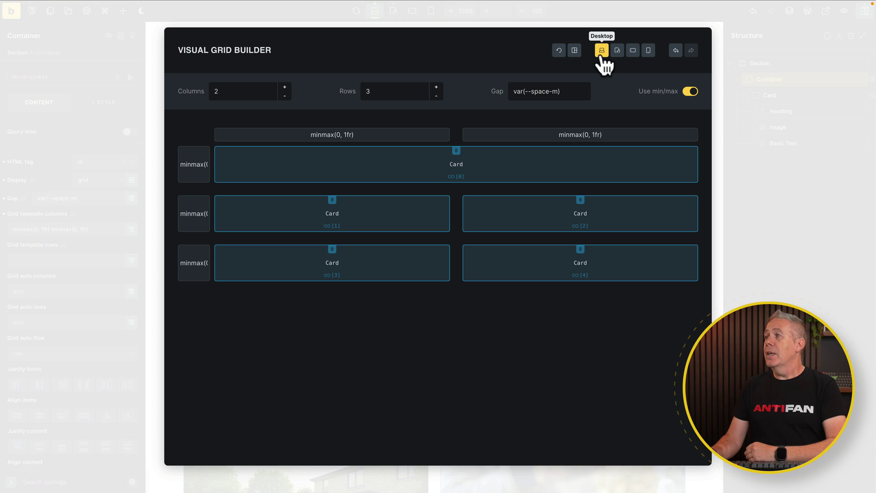
left_click(634, 53)
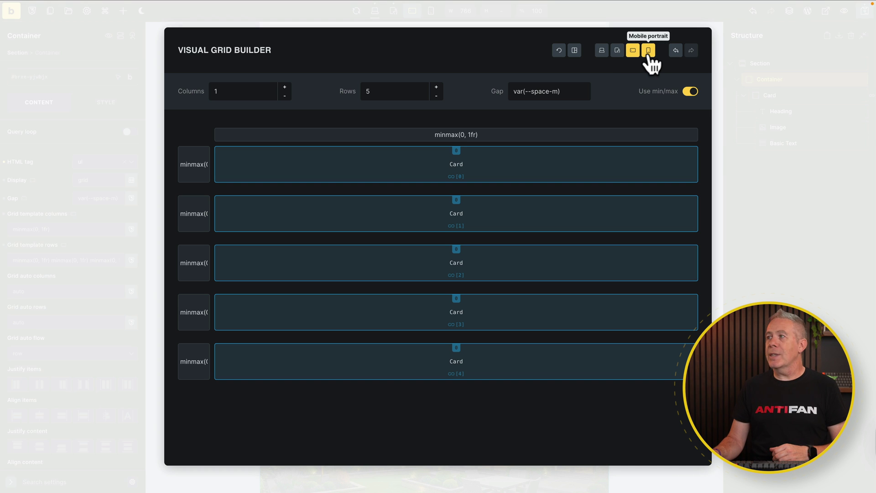
left_click(601, 54)
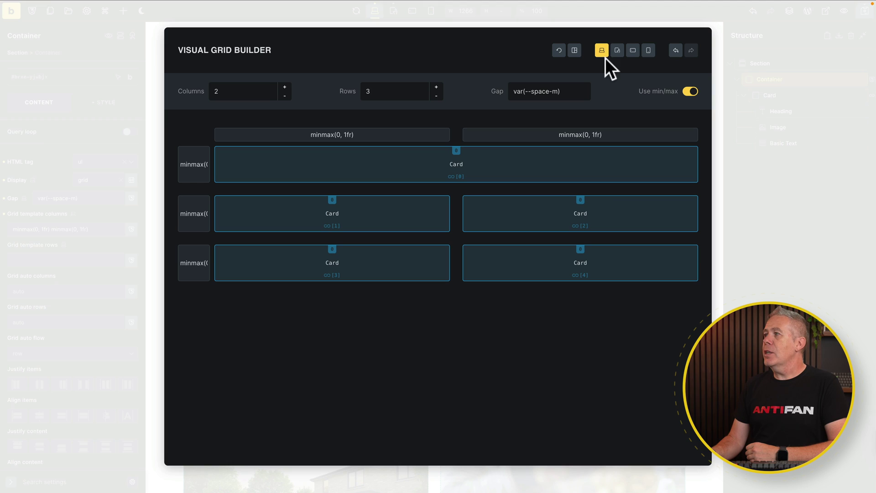
left_click(396, 210)
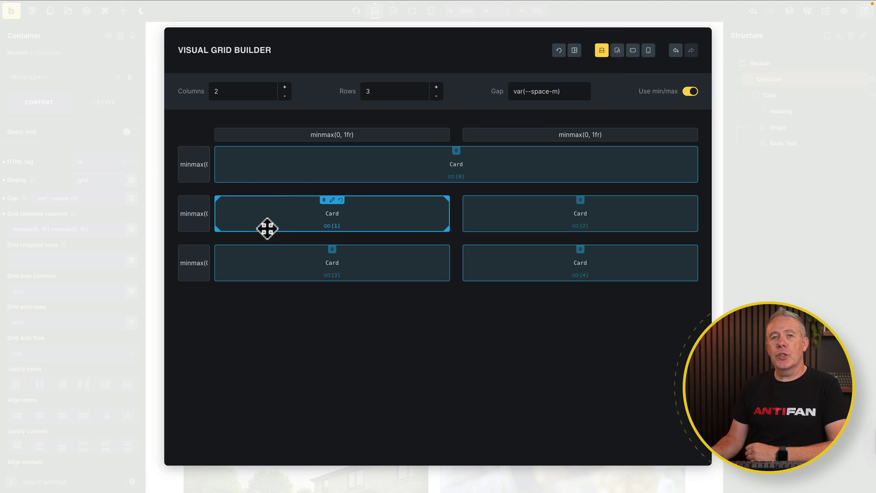
left_click(247, 188)
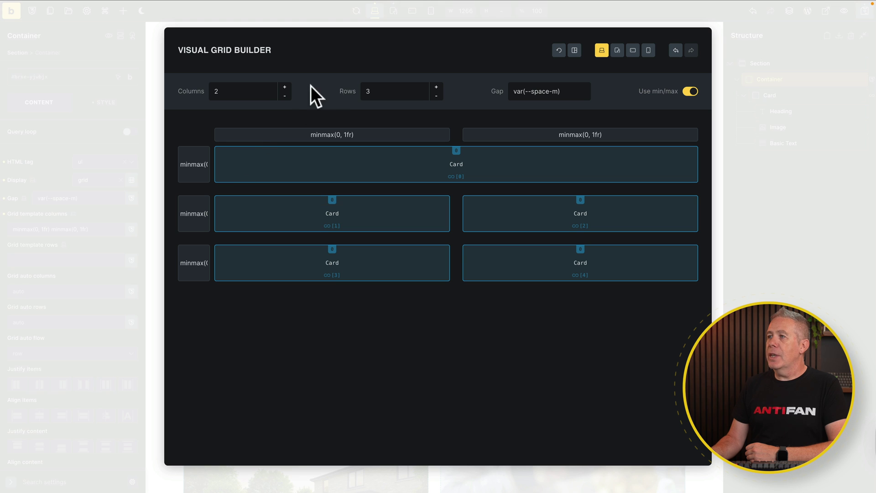
Set the desktop grid to 5 rows and change its first column's width to minmax(0, 2fr)
left_click(435, 86)
left_click(436, 87)
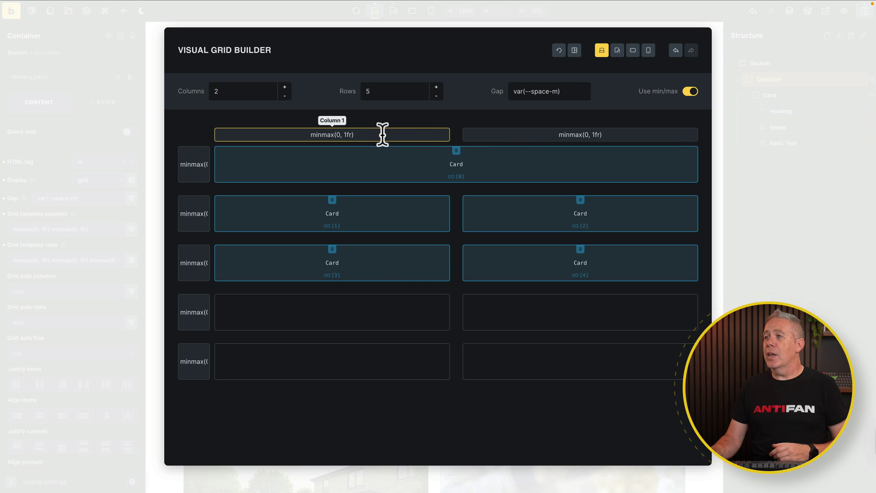
left_click(348, 135)
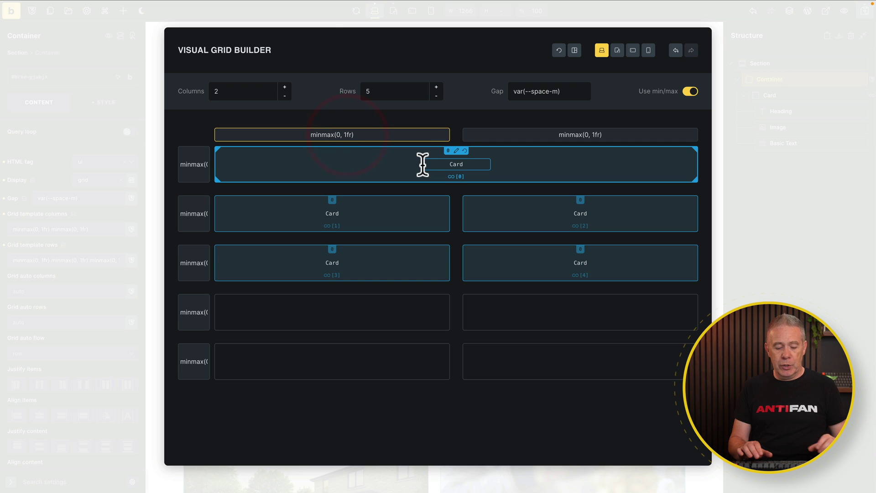
key("BackSpace")
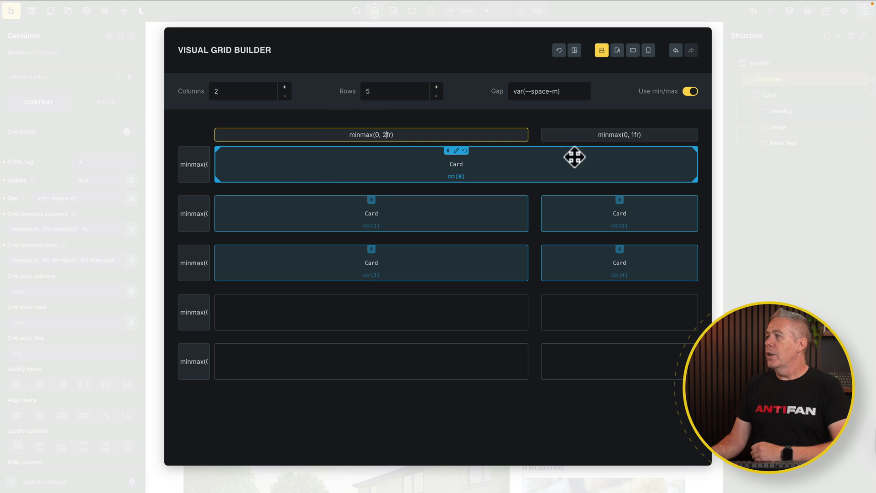
left_click(762, 180)
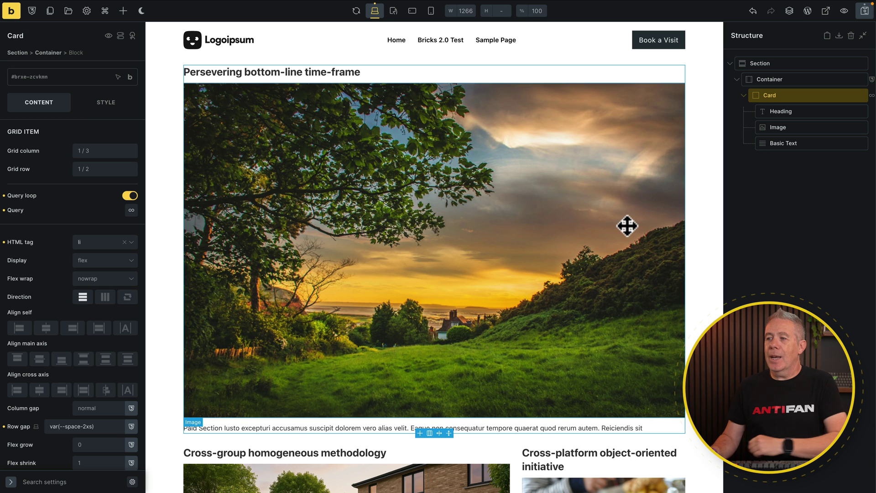
scroll(627, 225, "down", 8)
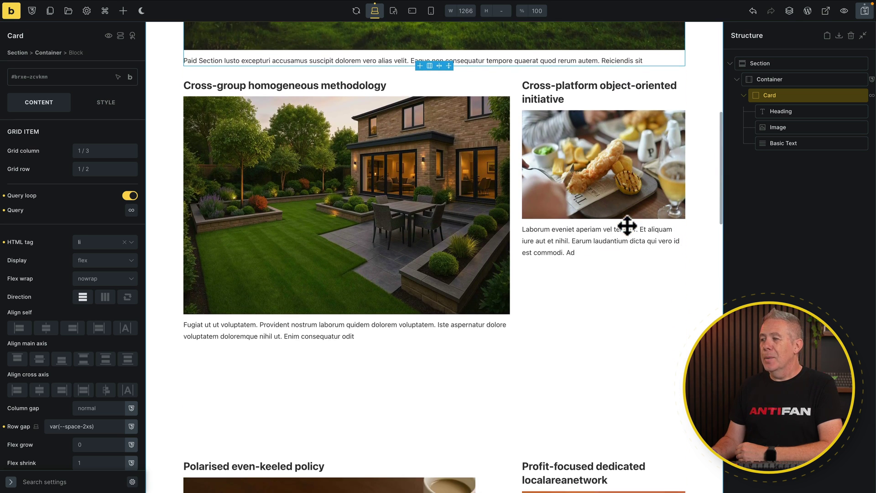
scroll(627, 225, "down", 6)
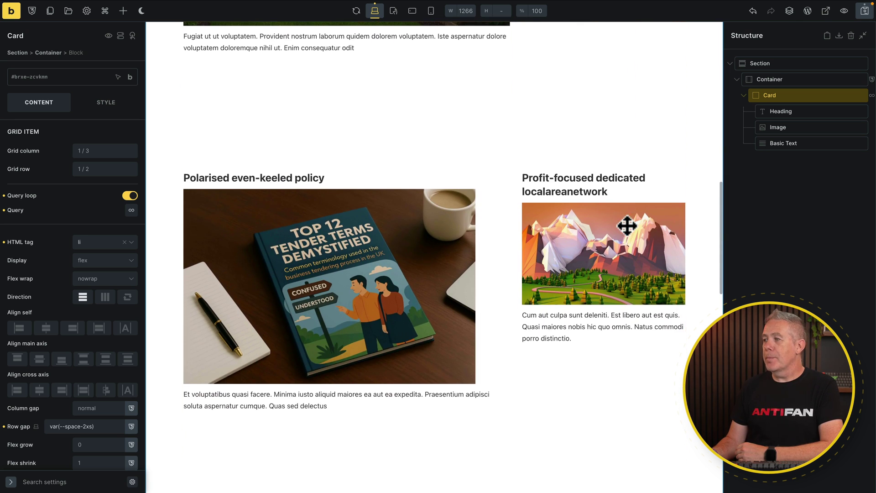
scroll(627, 225, "down", 8)
scroll(627, 225, "down", 1)
scroll(627, 225, "up", 18)
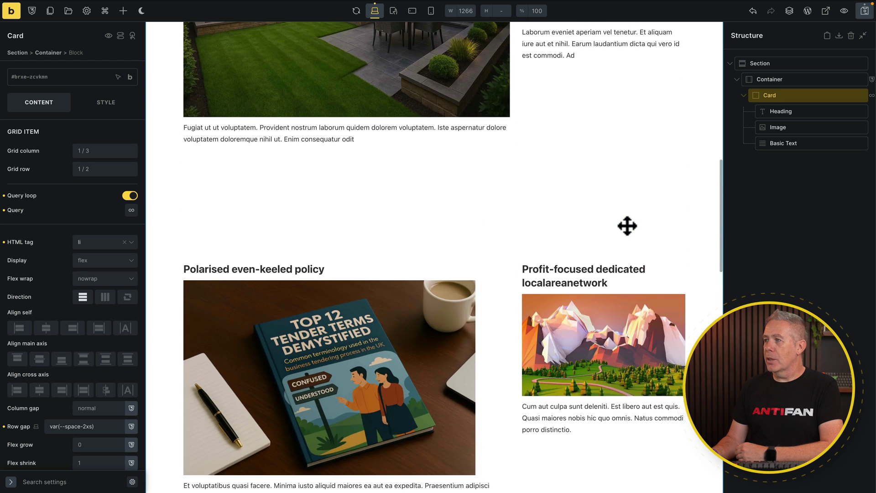
scroll(627, 225, "up", 2)
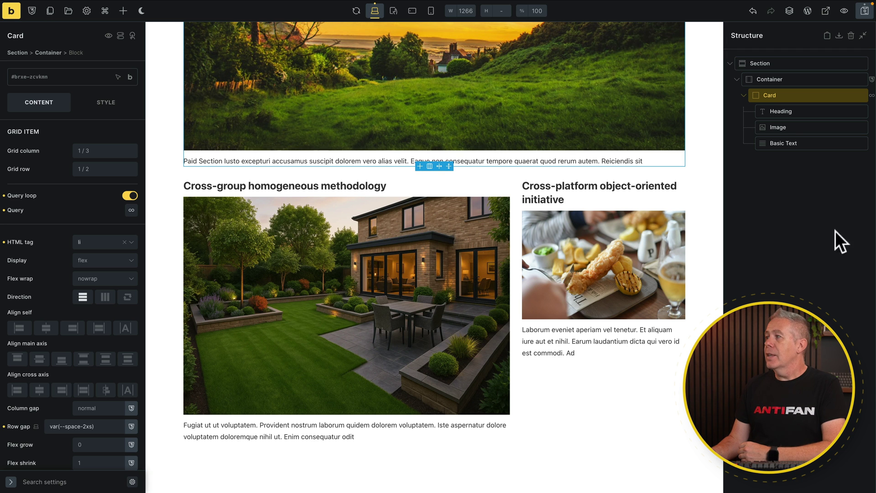
Set the card Image's aspect ratio to 16/9 and its object fit to Cover
left_click(799, 131)
key("ctrl+shift+v")
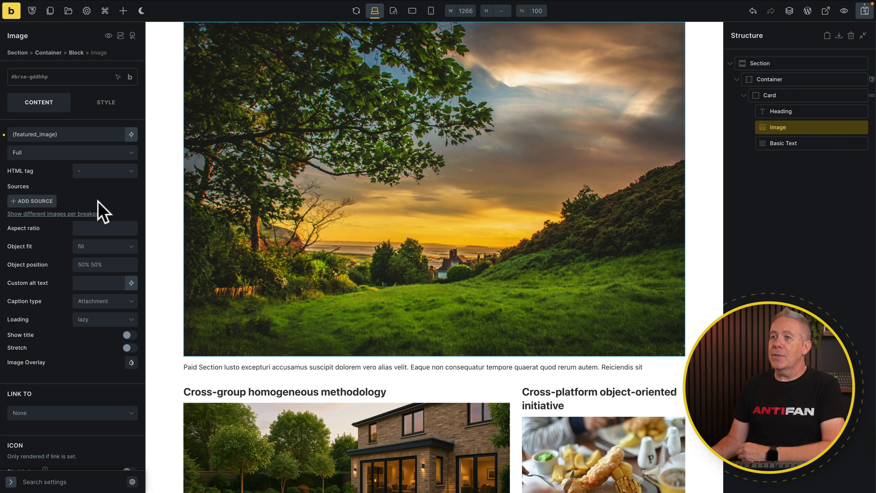
left_click(101, 228)
type("16")
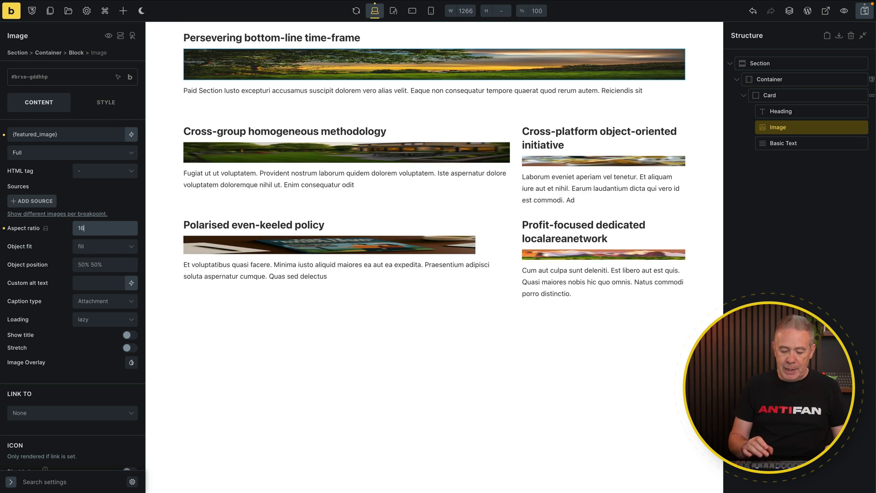
type("/9")
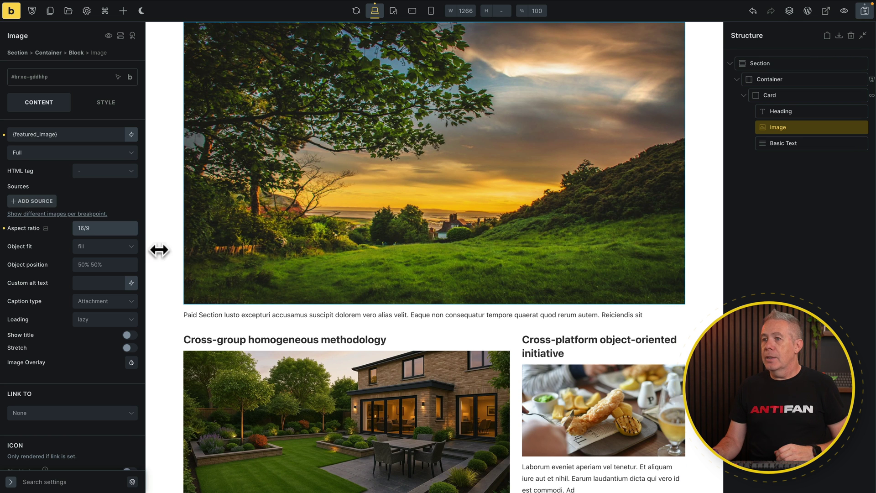
left_click(89, 250)
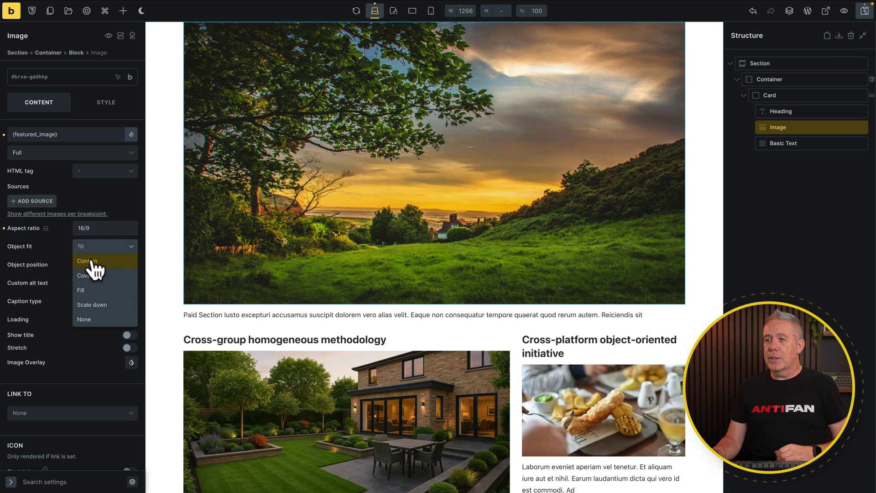
left_click(93, 274)
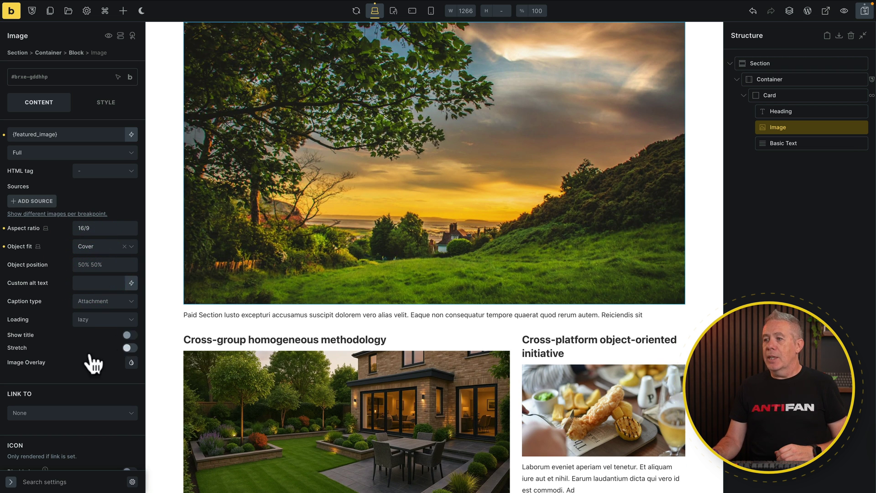
scroll(313, 352, "down", 5)
scroll(313, 350, "up", 5)
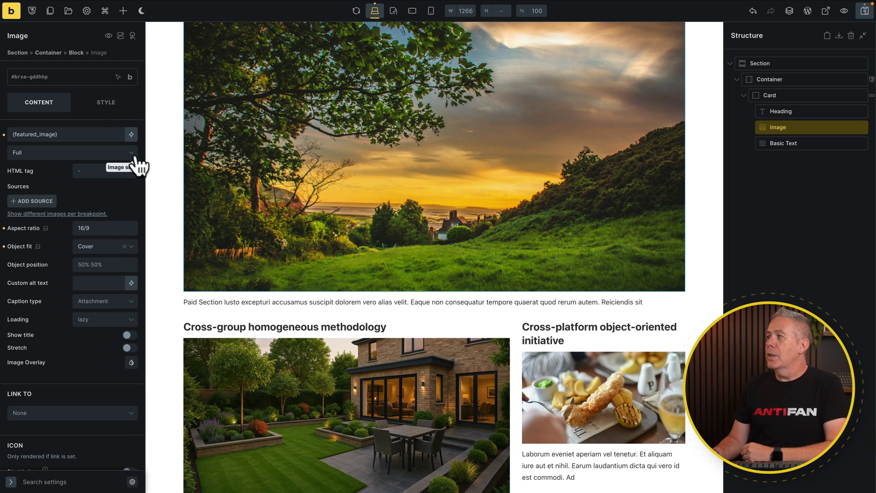
Set the card Image's height to 100% in its sizing styles
left_click(107, 105)
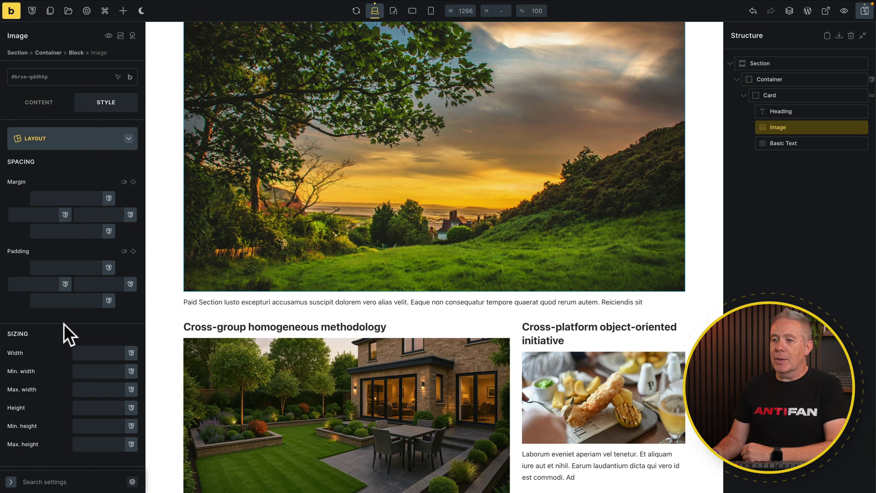
scroll(65, 327, "down", 2)
left_click(87, 344)
type("1")
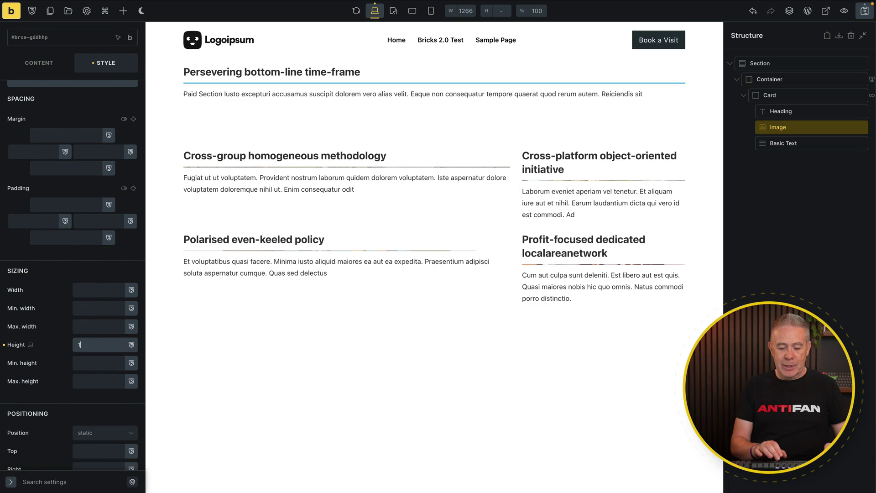
type("00%")
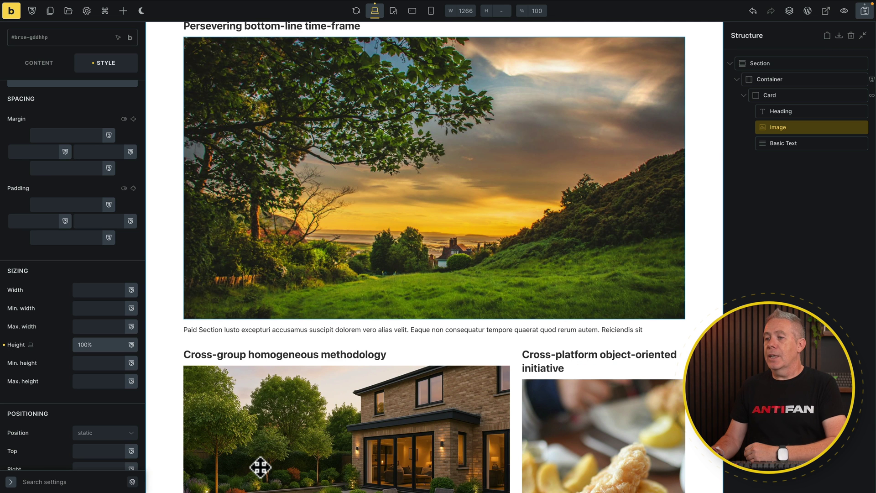
Examine how the images fill each card across the whole desktop grid
scroll(260, 465, "down", 5)
scroll(260, 466, "down", 3)
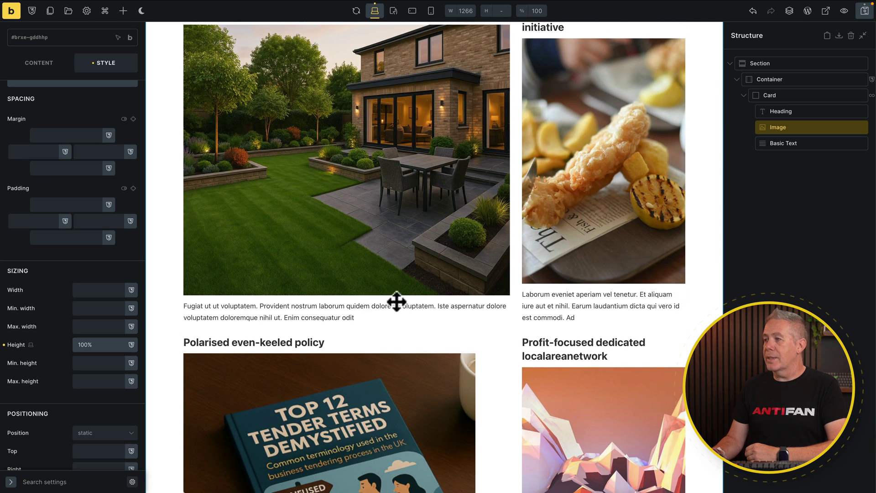
scroll(393, 325, "down", 1)
scroll(393, 326, "down", 3)
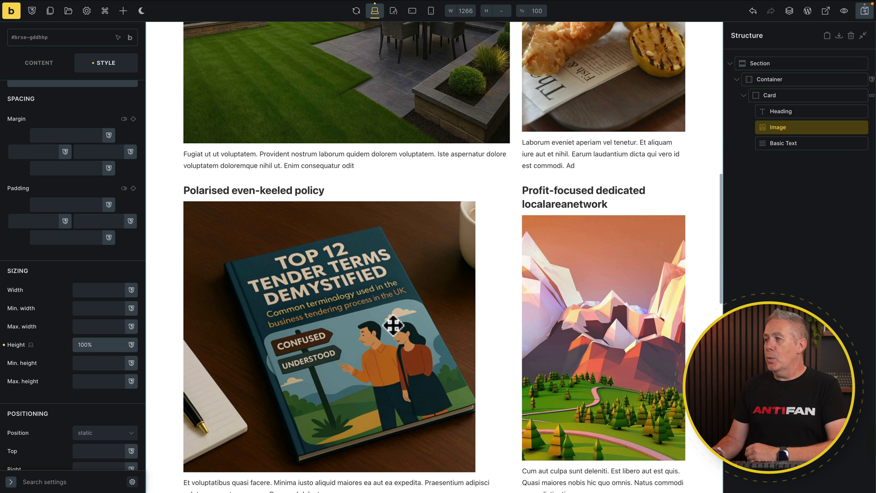
scroll(394, 325, "up", 3)
scroll(394, 326, "up", 7)
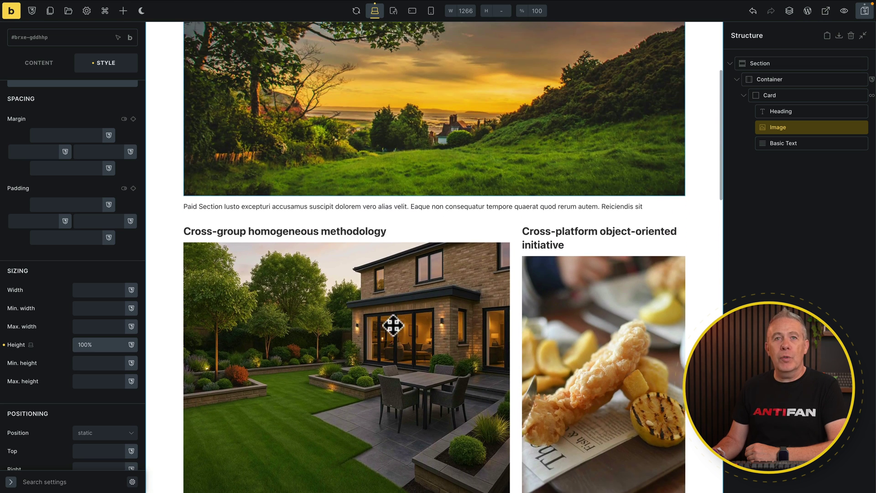
scroll(393, 326, "up", 1)
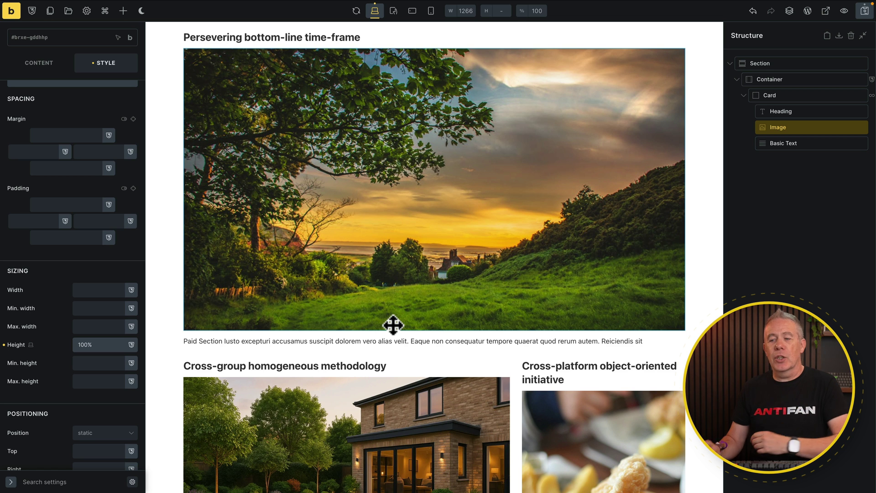
Set the Container's first desktop grid column to minmax(0, 1fr) in the visual grid builder
left_click(792, 126)
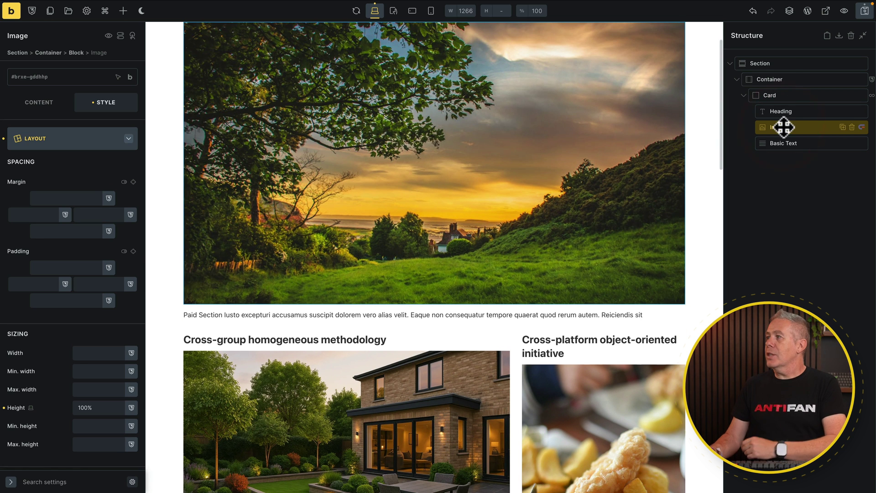
left_click(794, 81)
left_click(28, 106)
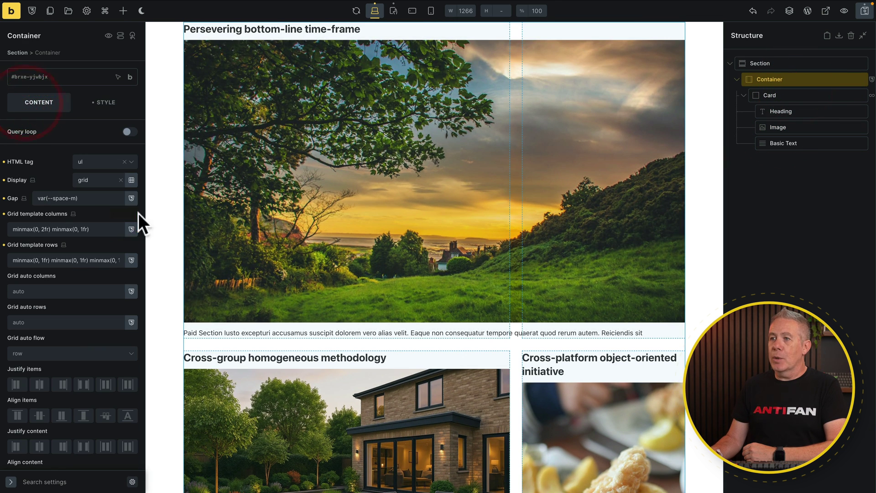
left_click(132, 182)
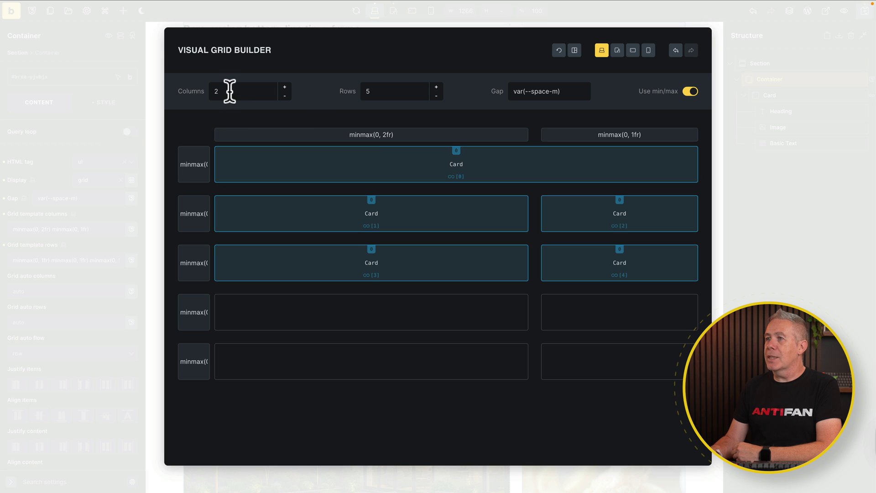
left_click(385, 134)
key("BackSpace")
type("1")
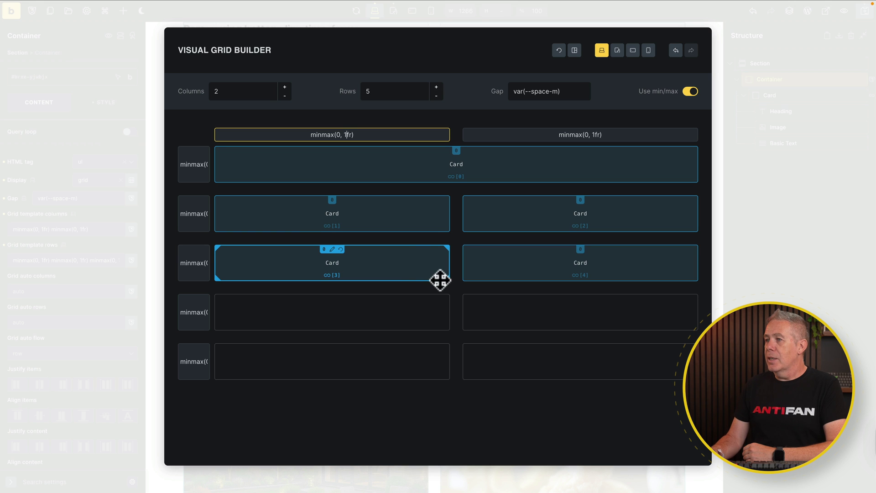
Stretch the second card over rows 2–4, place the fourth card in row 5, and make the third and fifth cards two rows tall
left_click_drag(430, 245, 423, 343)
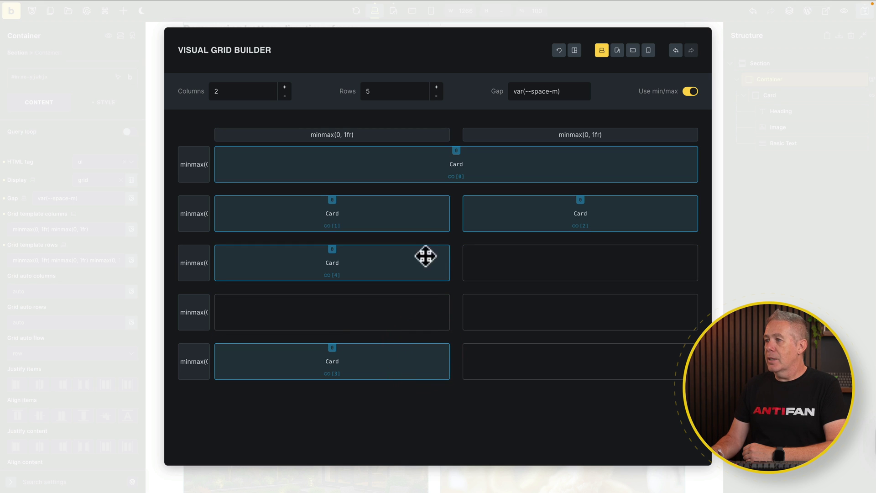
left_click_drag(446, 231, 447, 308)
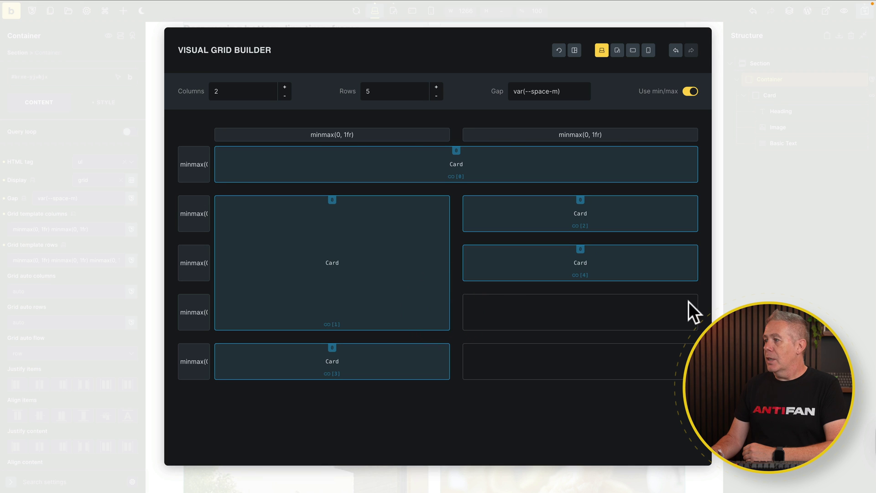
left_click_drag(697, 281, 696, 314)
left_click_drag(656, 277, 656, 304)
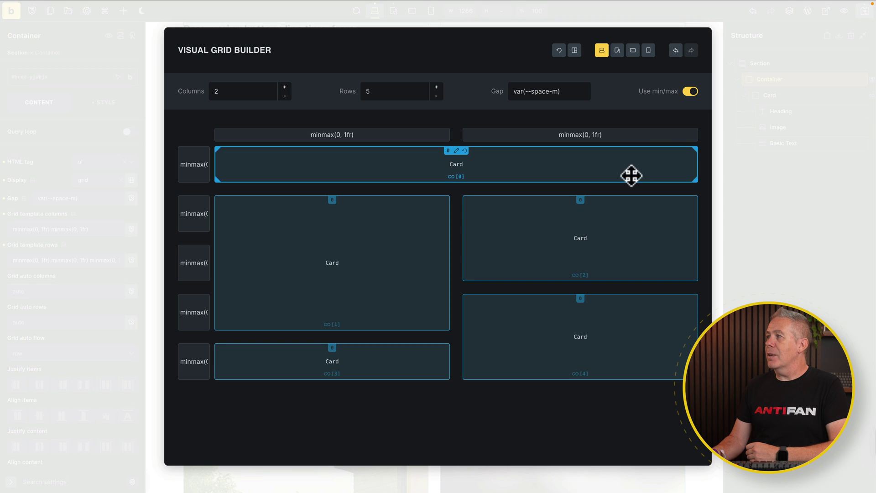
left_click(780, 209)
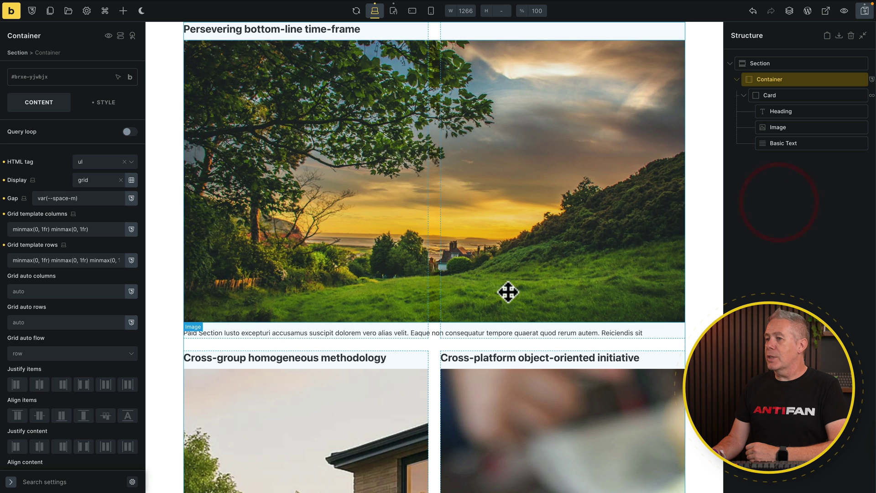
Review the rearranged desktop grid, checking how the images fill cards that span different numbers of rows
scroll(506, 290, "down", 2)
scroll(508, 292, "down", 10)
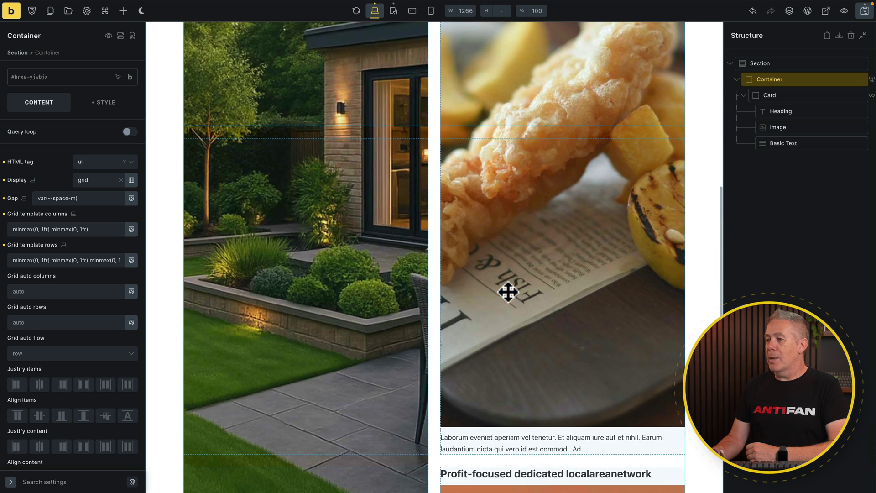
scroll(508, 292, "down", 10)
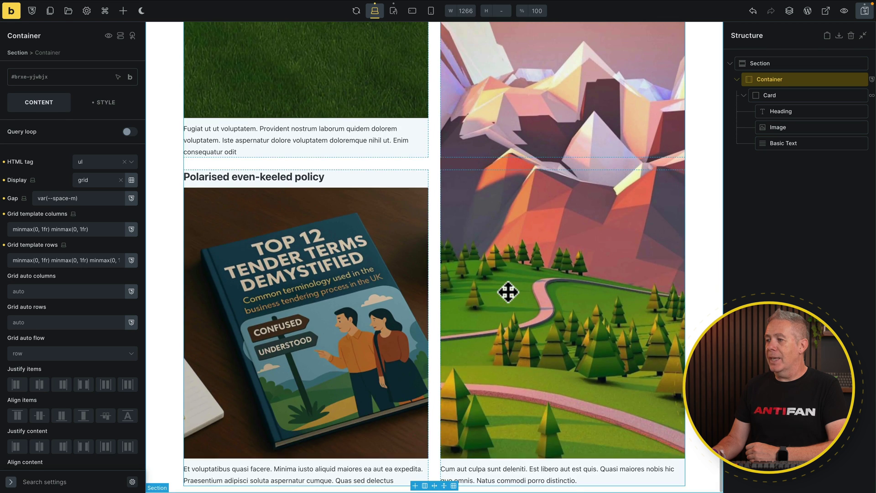
scroll(507, 292, "up", 10)
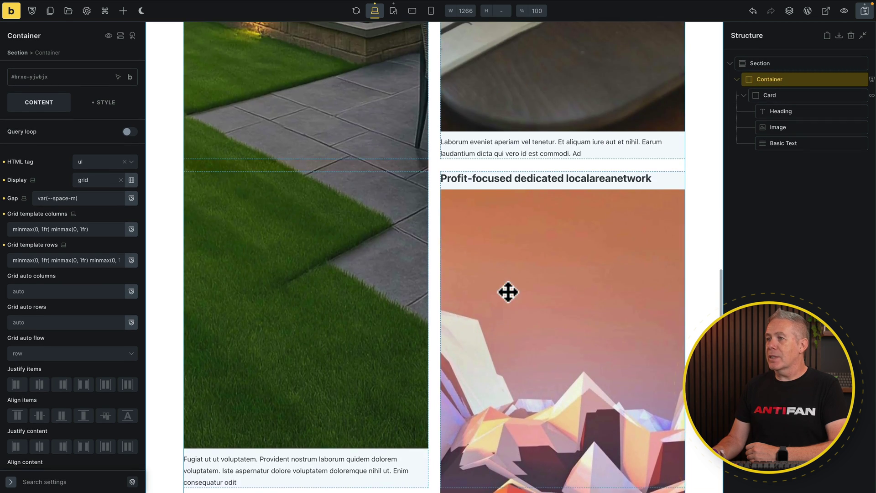
scroll(508, 292, "up", 10)
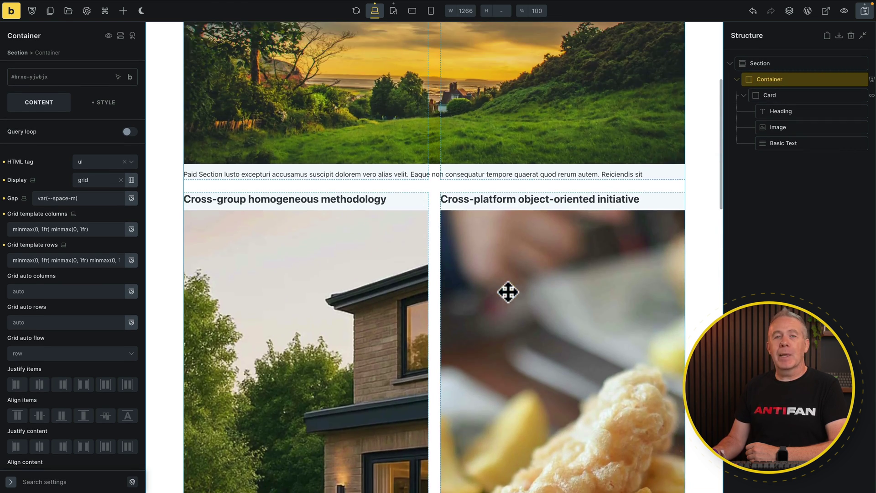
scroll(508, 292, "up", 3)
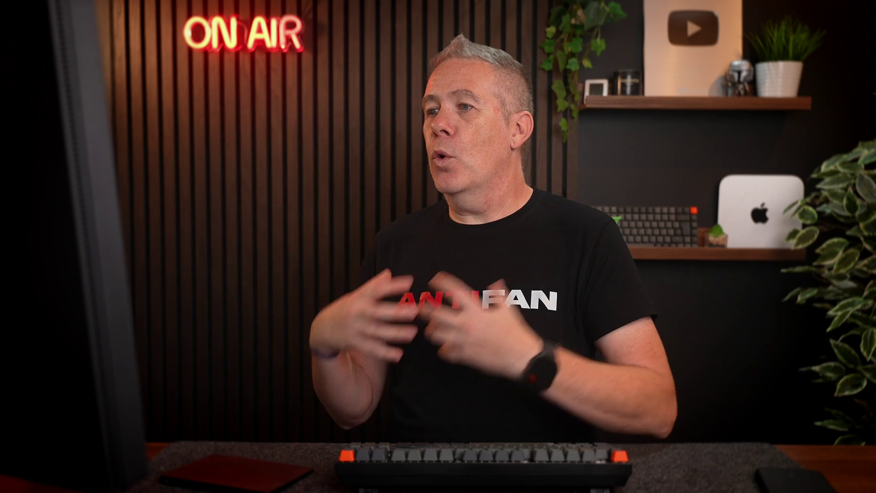